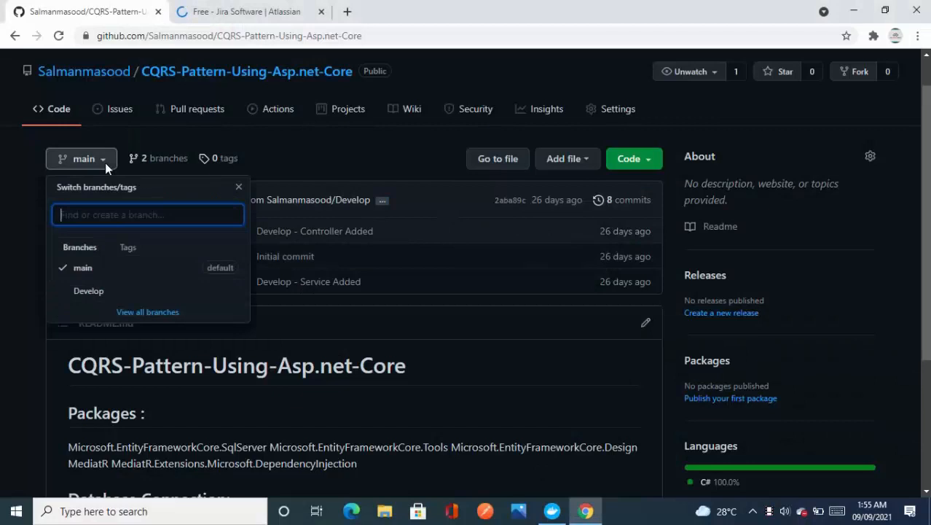
Step: Switch the CQRS-Pattern-Using-Asp.net-Core repository to the Develop branch and copy its HTTPS clone URL
{"action": "left_click", "coordinate": [75, 293]}
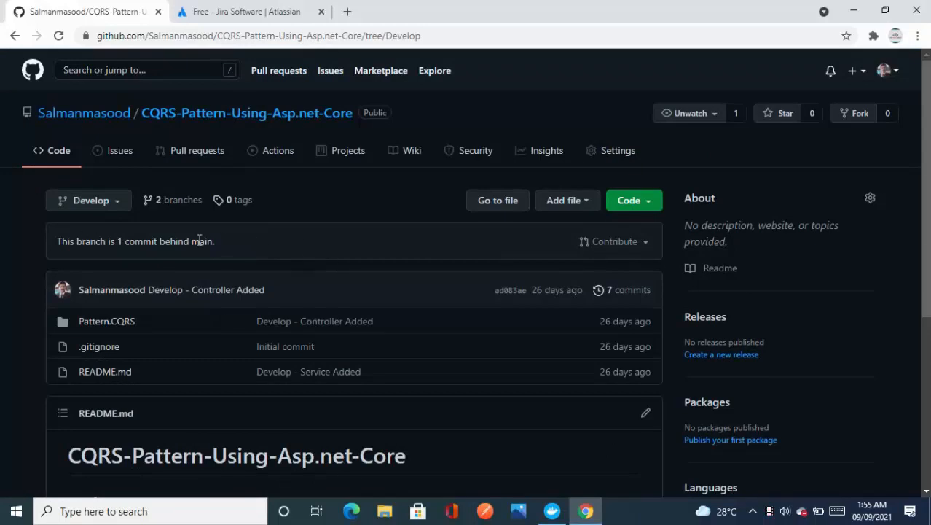
{"action": "left_click", "coordinate": [638, 204]}
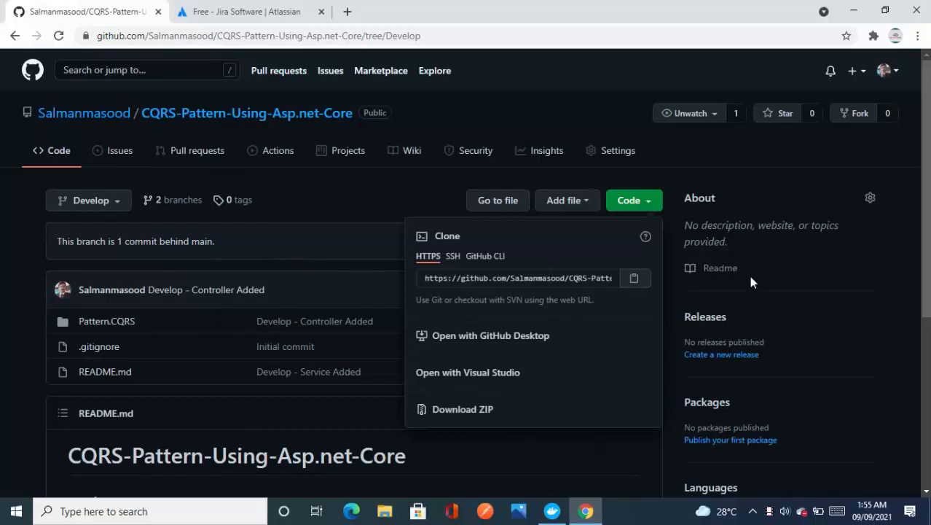
{"action": "left_click", "coordinate": [630, 283]}
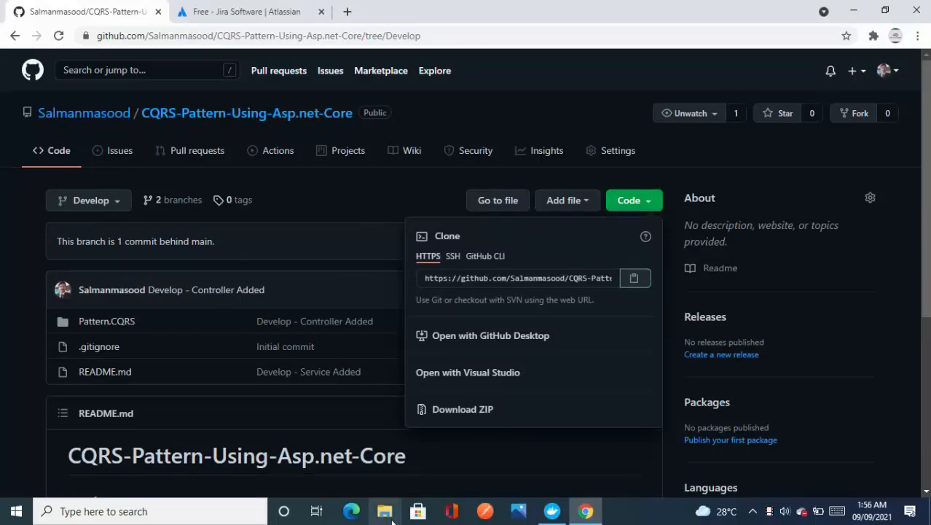
Step: Open a Command Prompt and run git to check whether Git is available on this computer
{"action": "left_click", "coordinate": [393, 520]}
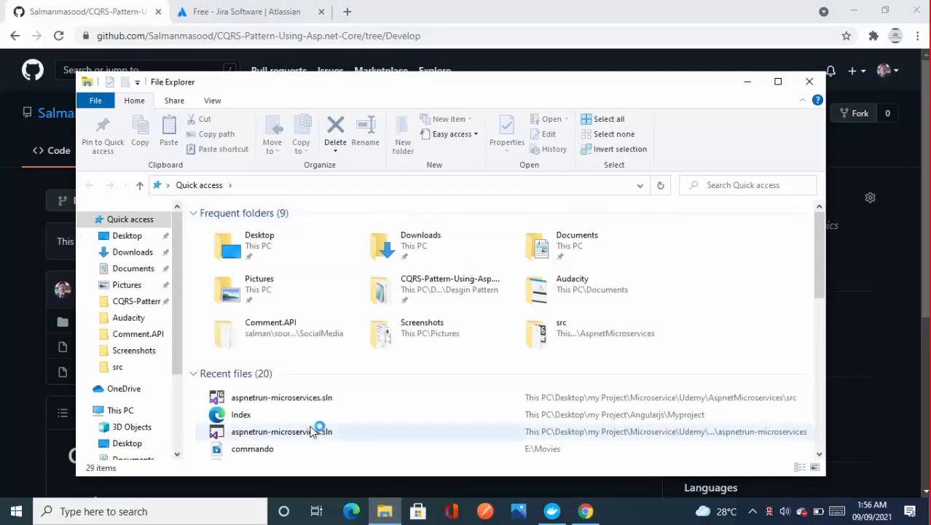
{"action": "left_click", "coordinate": [14, 511]}
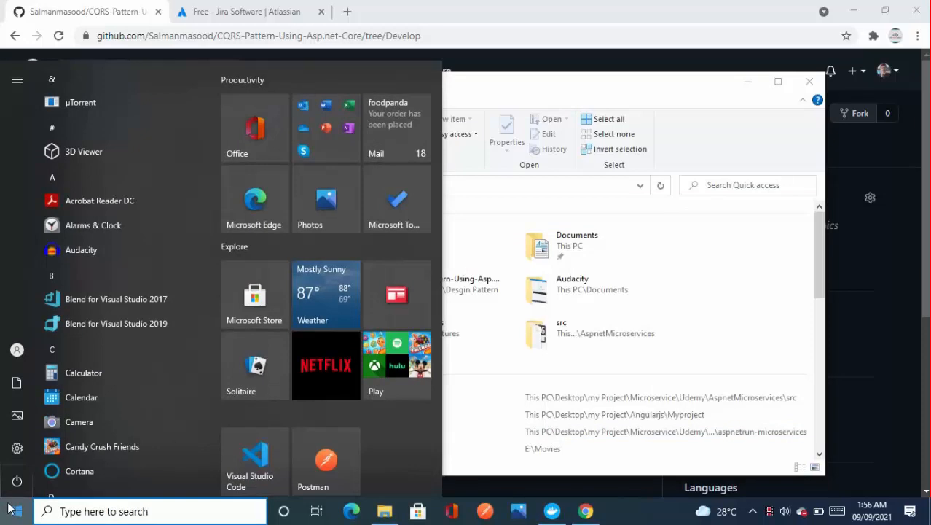
{"action": "type", "text": "cmd"}
{"action": "key", "text": "Return"}
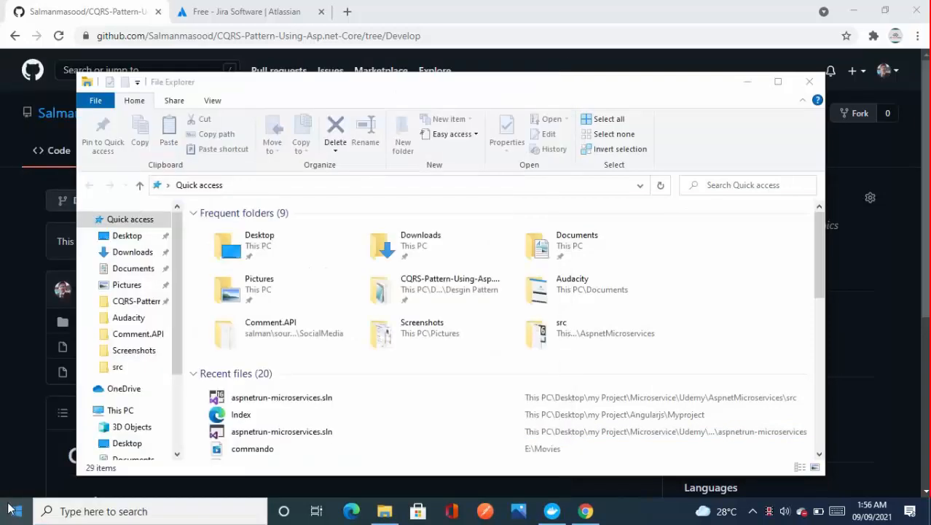
{"action": "type", "text": "g"}
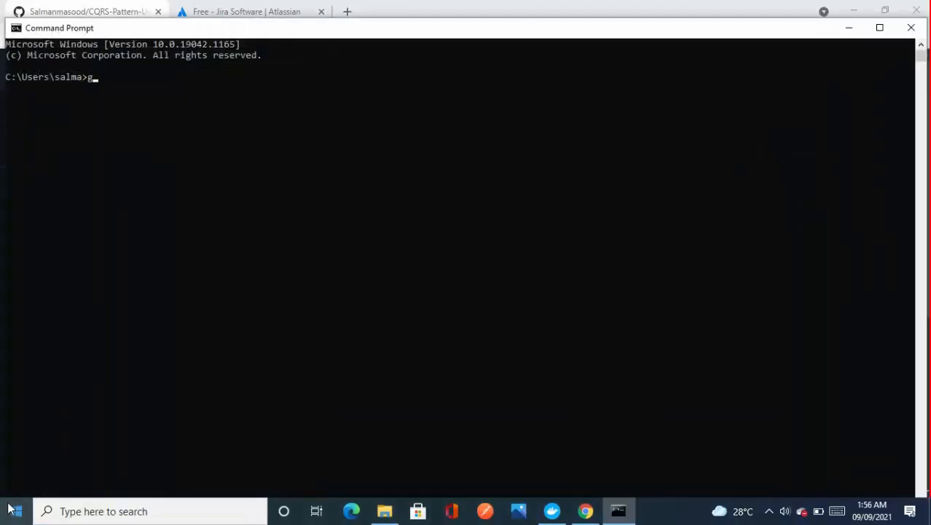
{"action": "type", "text": "it"}
{"action": "key", "text": "Return"}
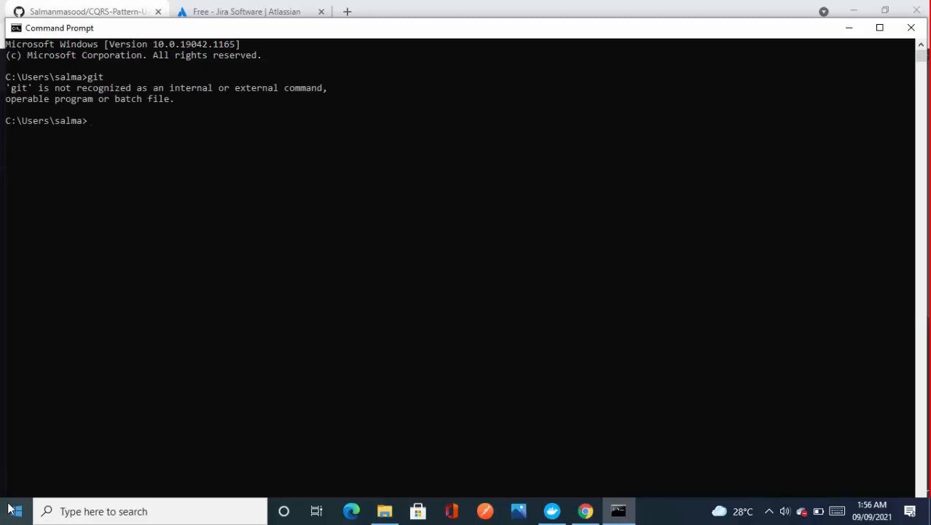
{"action": "left_click", "coordinate": [13, 511]}
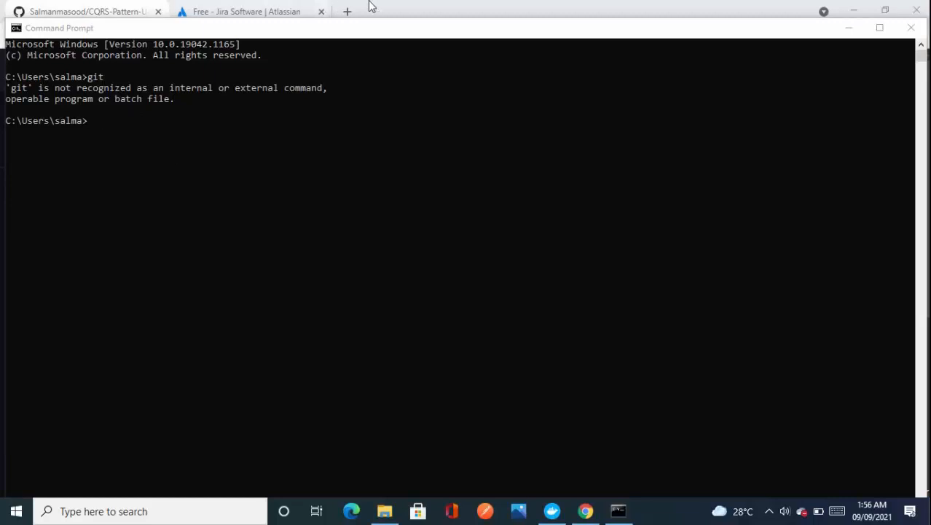
Step: Search the web in Chrome for "git download for windows" and open the git-scm.com Windows download page
{"action": "left_click", "coordinate": [339, 11]}
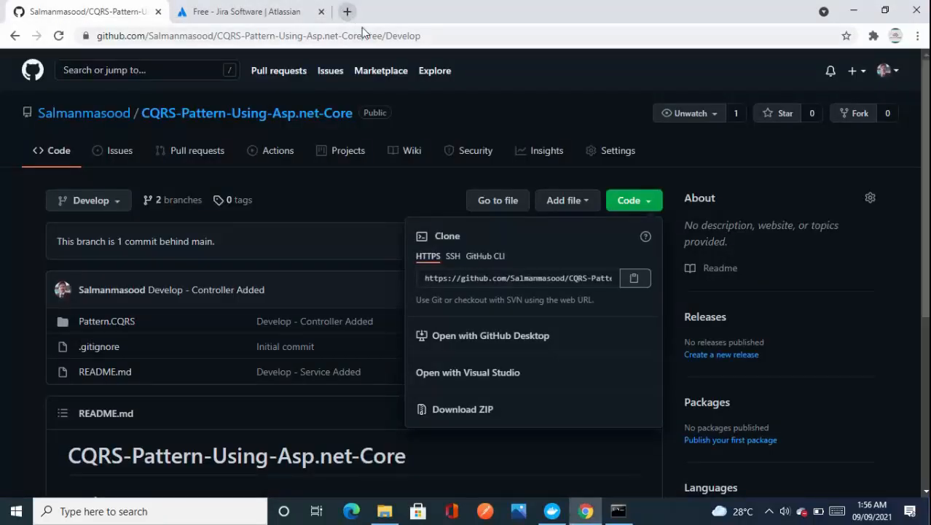
{"action": "left_click", "coordinate": [348, 11]}
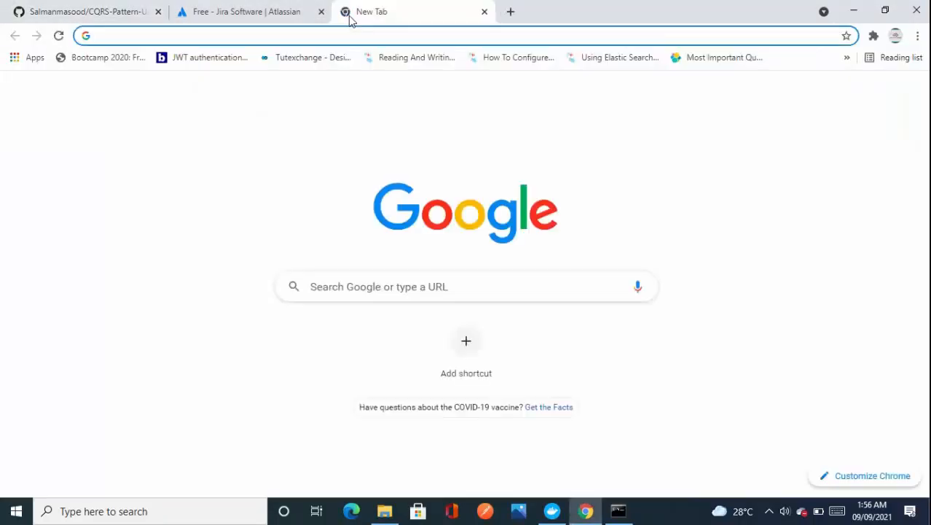
{"action": "type", "text": "git dow"}
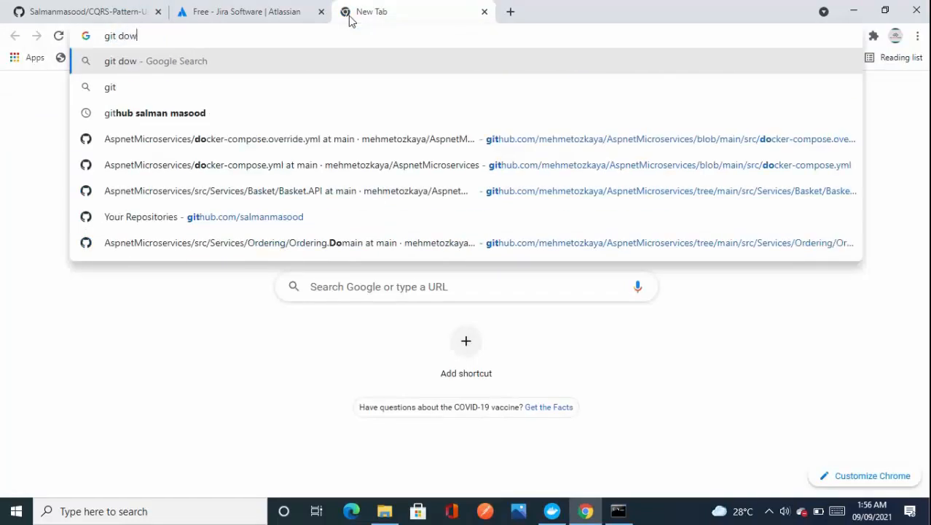
{"action": "type", "text": "nloa"}
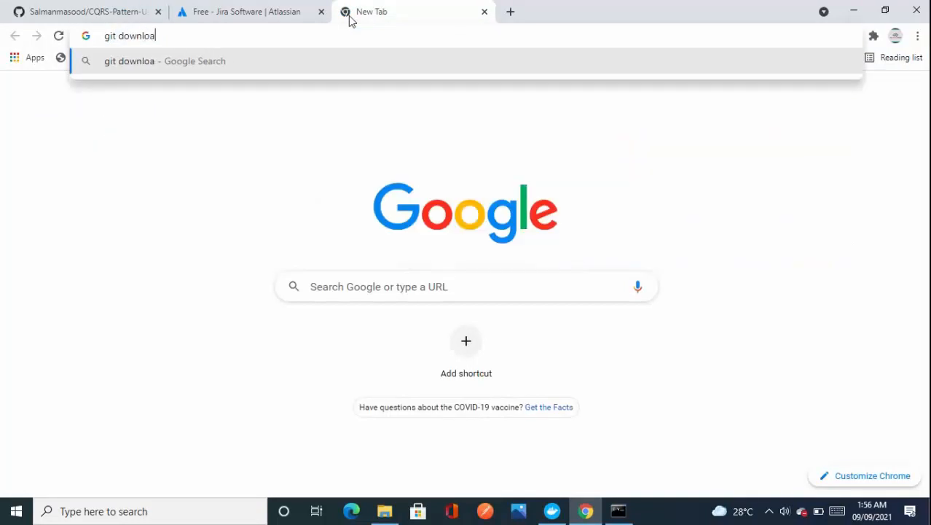
{"action": "type", "text": "d for windows"}
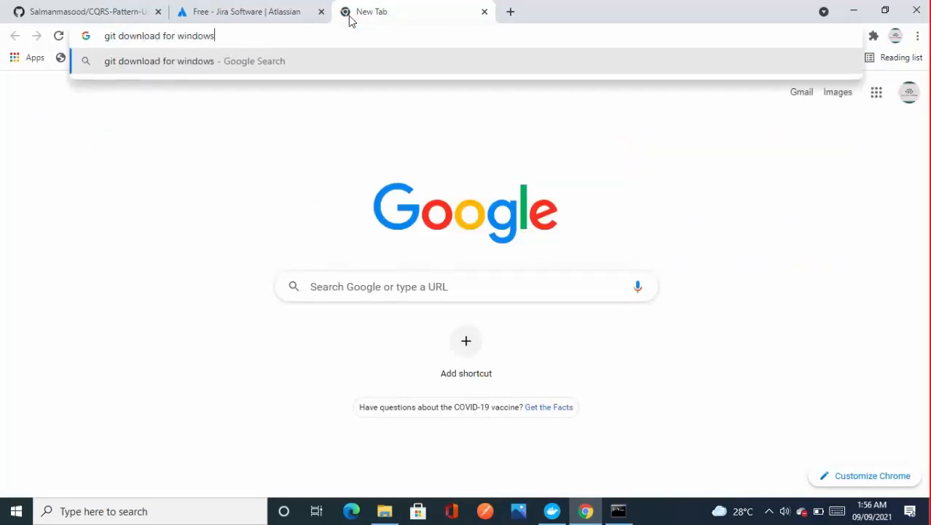
{"action": "key", "text": "Return"}
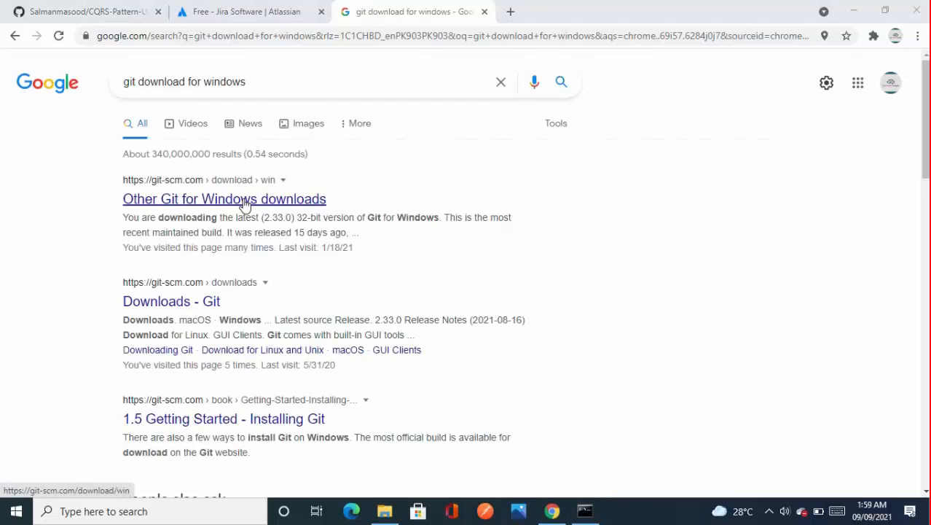
{"action": "left_click", "coordinate": [244, 206]}
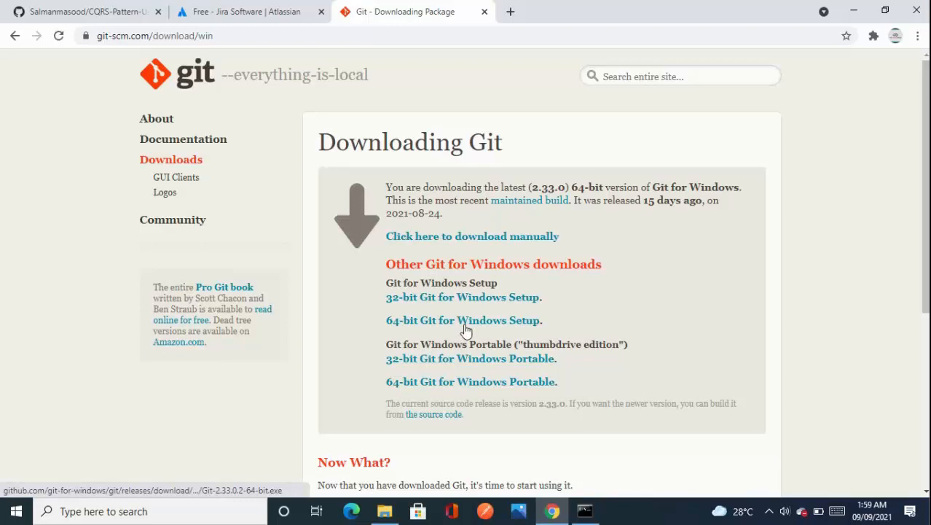
Step: Download the 64-bit Git for Windows Setup and launch the Git-2.33.0.2-64-bit.exe installer
{"action": "left_click", "coordinate": [466, 320]}
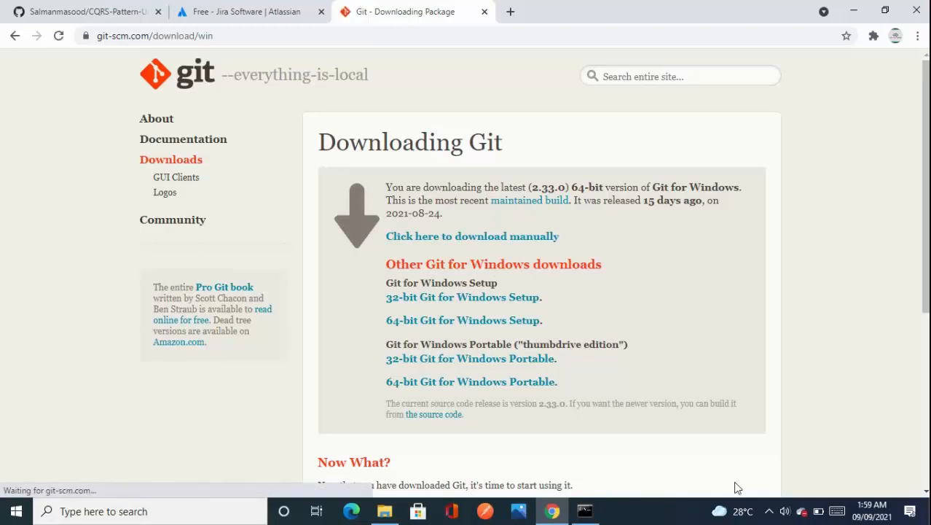
{"action": "left_click", "coordinate": [766, 513]}
{"action": "left_click", "coordinate": [765, 515]}
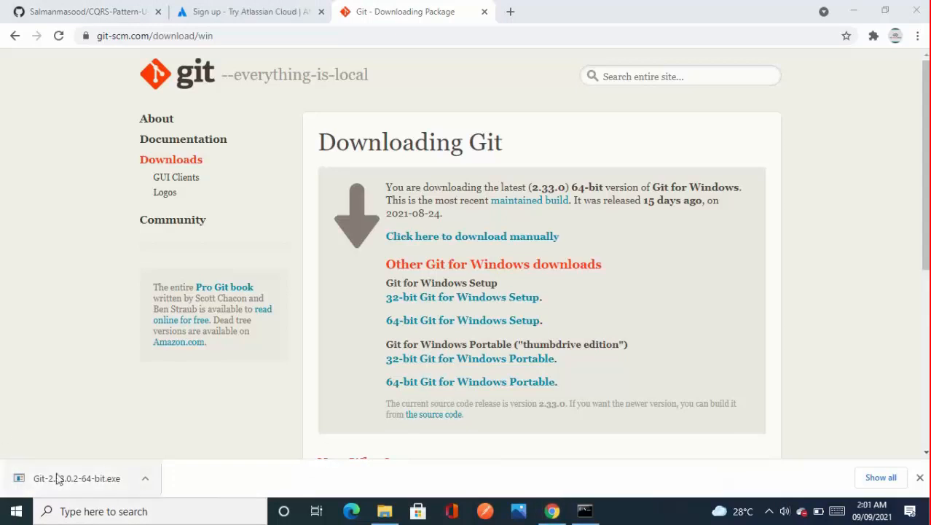
{"action": "left_click", "coordinate": [61, 476]}
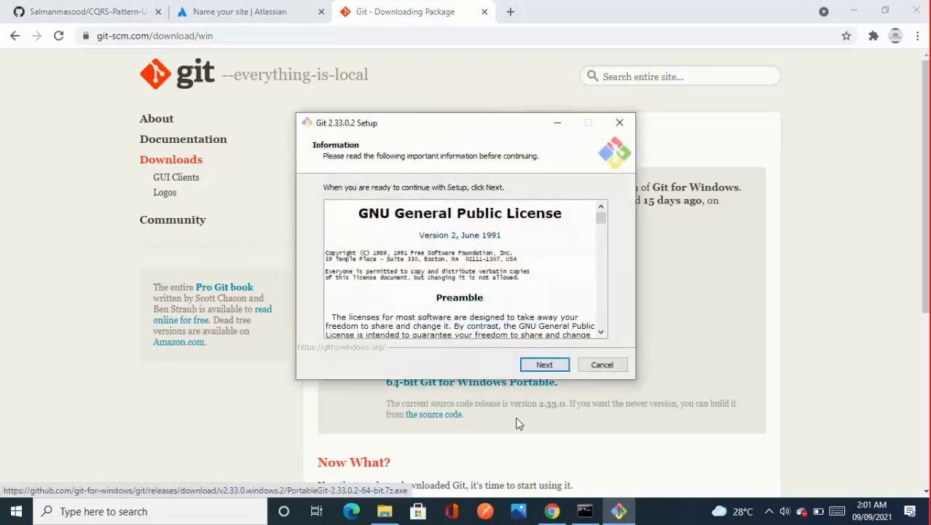
Step: Proceed past the GNU General Public License and agree to install Git into the existing C:\Program Files\Git folder
{"action": "left_click", "coordinate": [543, 364]}
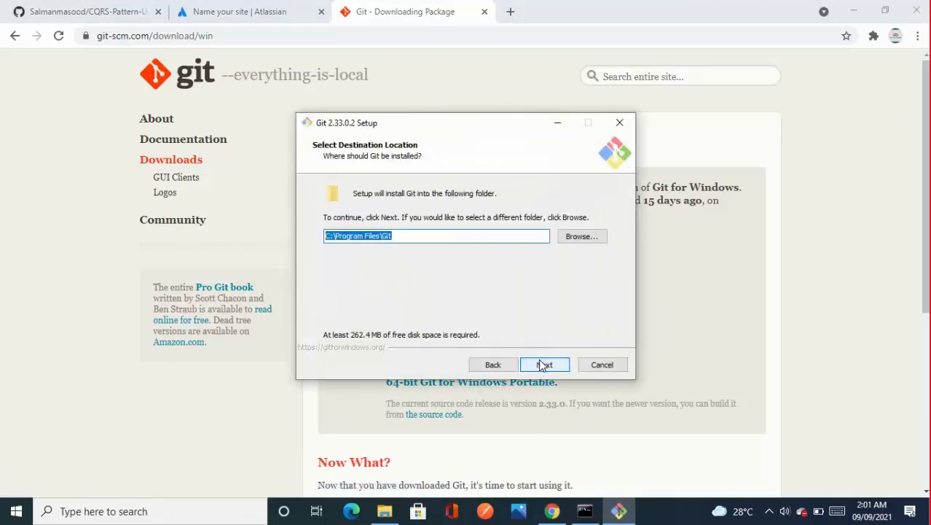
{"action": "left_click", "coordinate": [544, 364]}
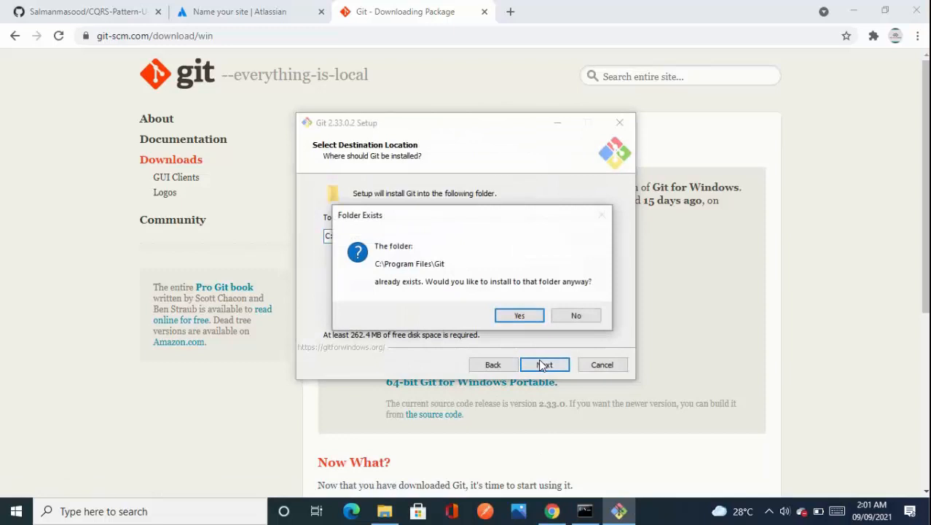
{"action": "left_click", "coordinate": [527, 315]}
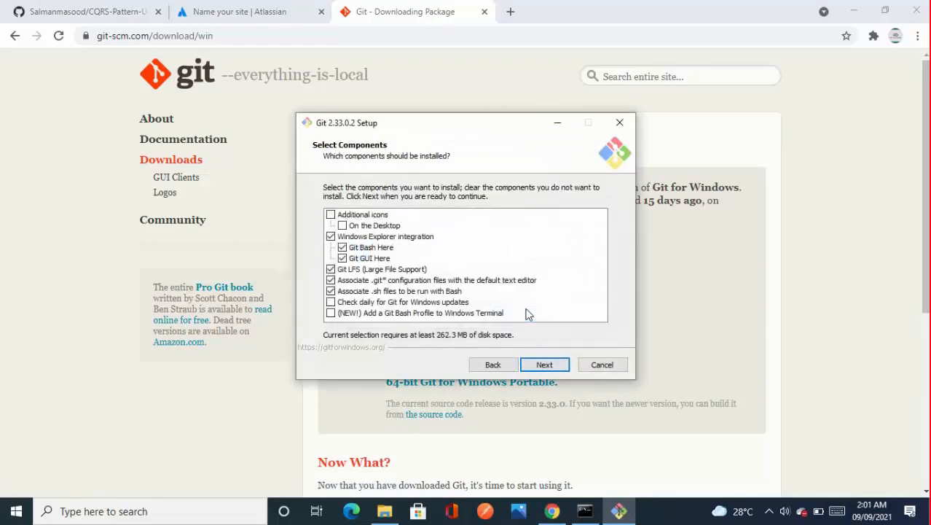
Step: Add the On the Desktop icon to the components to install and keep Git as the Start Menu folder
{"action": "left_click", "coordinate": [353, 227]}
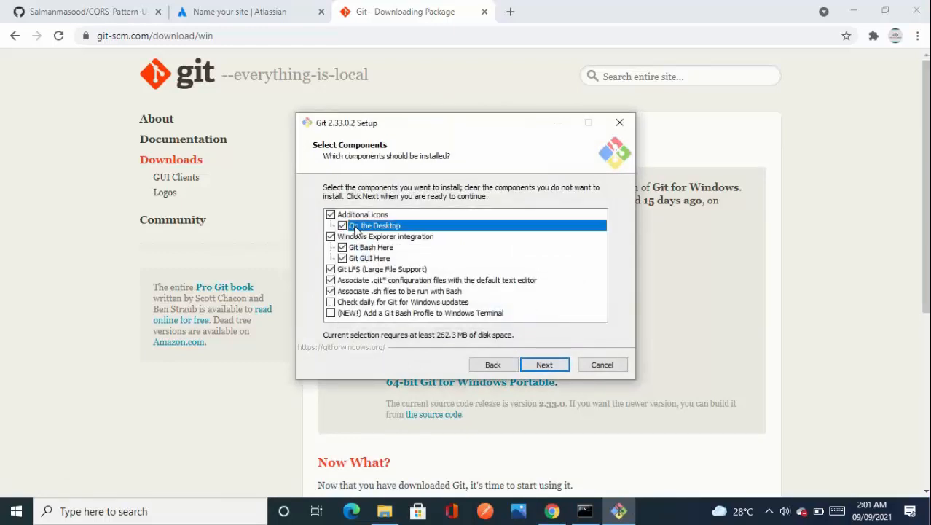
{"action": "left_click", "coordinate": [545, 364]}
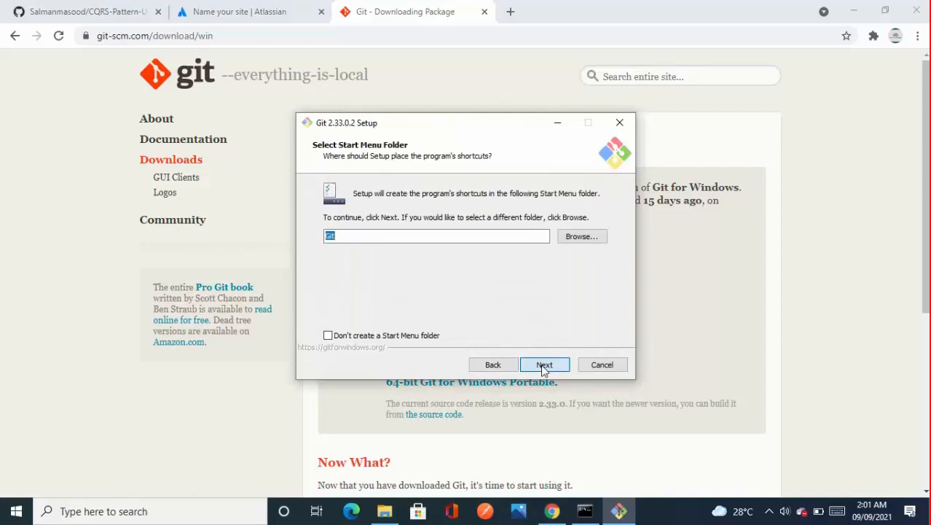
{"action": "left_click", "coordinate": [545, 364]}
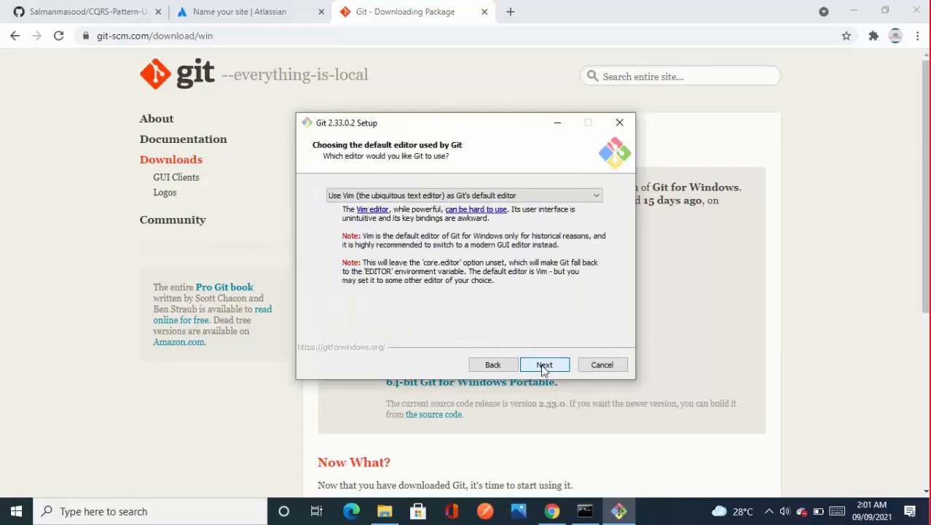
Step: Keep Vim as the editor, Let Git decide for the initial branch, and Git from the command line and also from 3rd-party software
{"action": "left_click", "coordinate": [544, 364]}
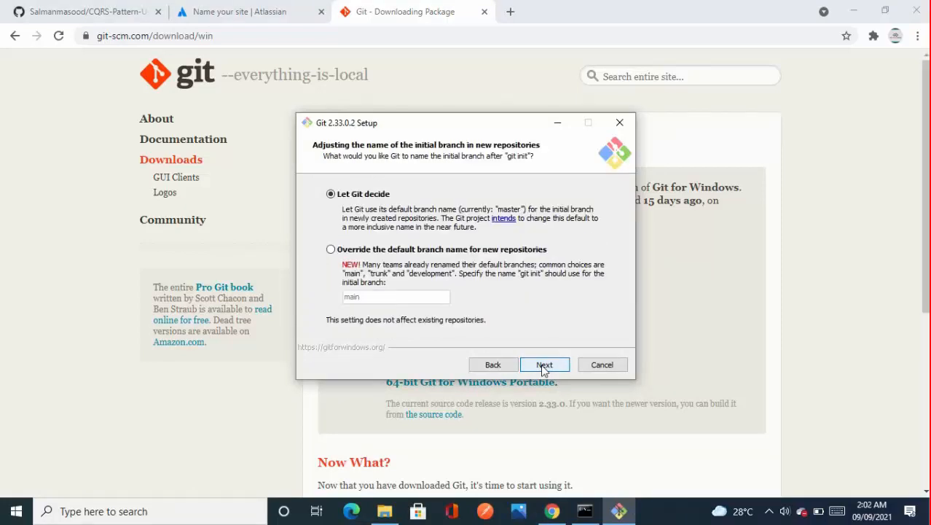
{"action": "left_click", "coordinate": [544, 366]}
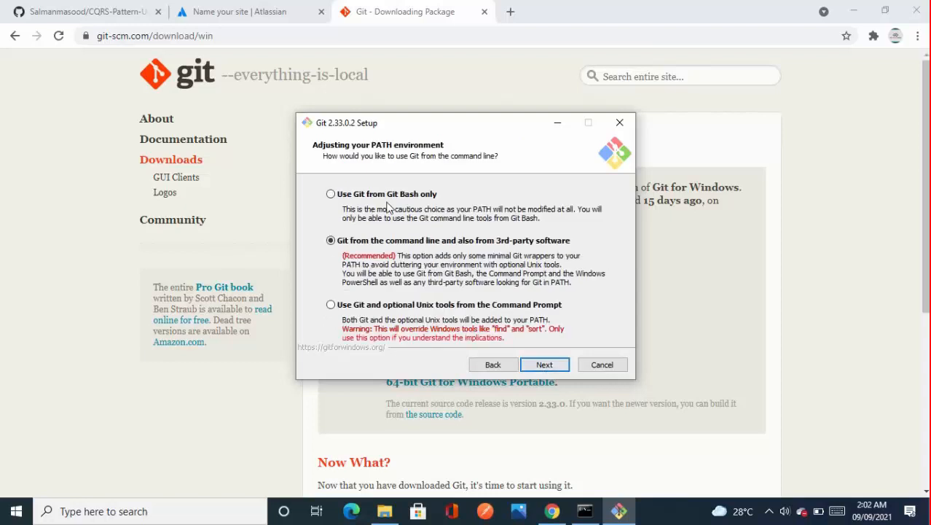
{"action": "left_click", "coordinate": [542, 365]}
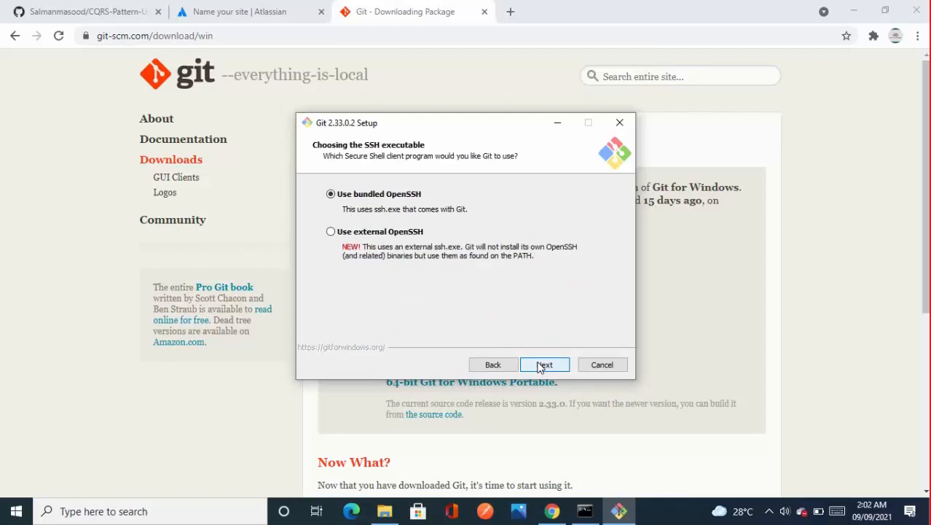
Step: Keep bundled OpenSSH, the OpenSSL library, Checkout Windows-style with Unix-style commit line endings, and MinTTY as the terminal emulator
{"action": "left_click", "coordinate": [540, 366]}
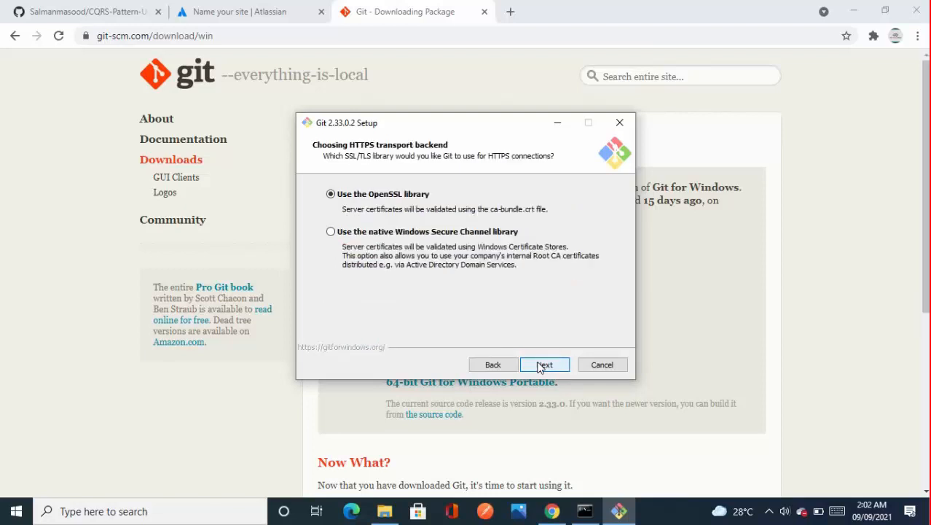
{"action": "left_click", "coordinate": [540, 366]}
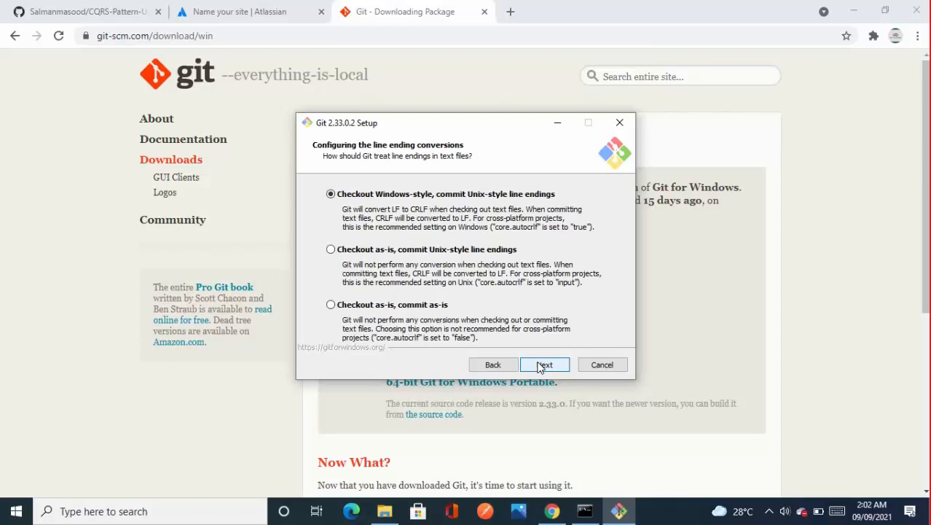
{"action": "left_click", "coordinate": [540, 366]}
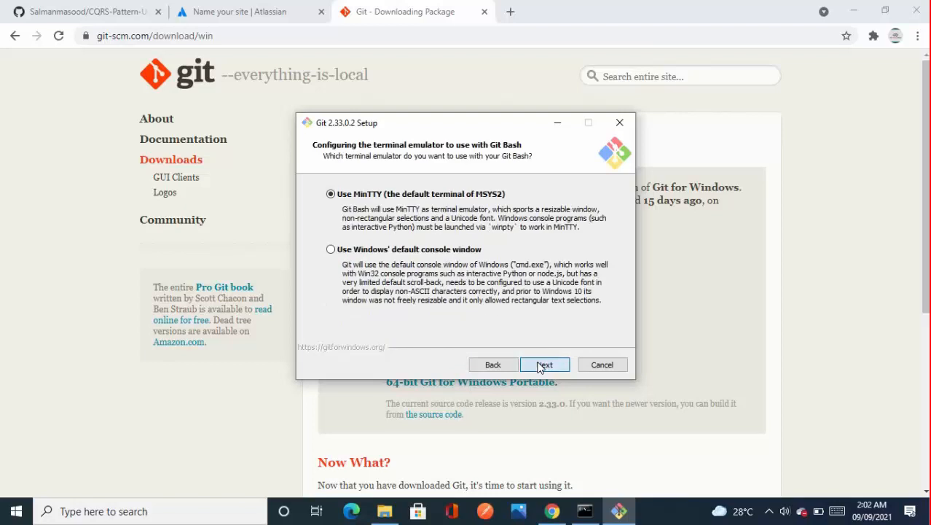
{"action": "left_click", "coordinate": [540, 365]}
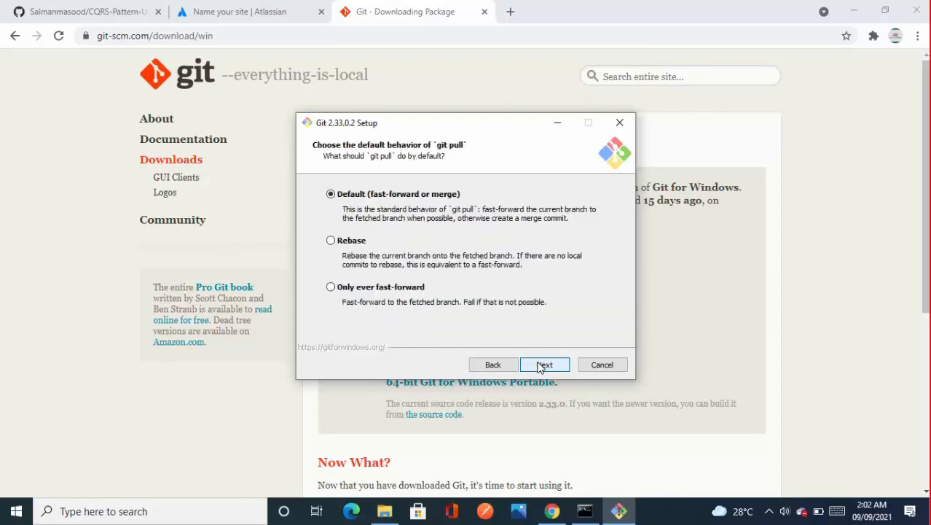
Step: Keep the default git pull behavior and Git Credential Manager Core, leave the experimental options disabled, and start the Git installation
{"action": "left_click", "coordinate": [540, 366]}
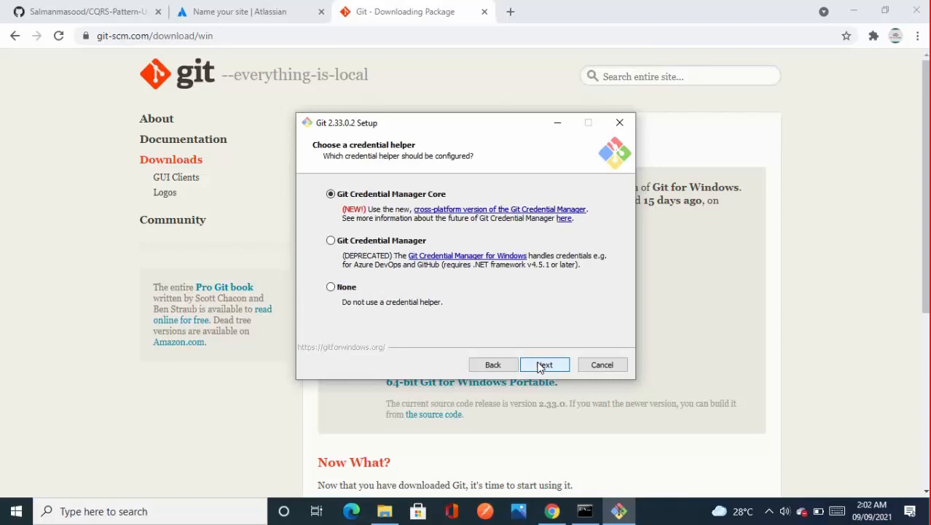
{"action": "left_click", "coordinate": [540, 366]}
{"action": "left_click", "coordinate": [540, 366]}
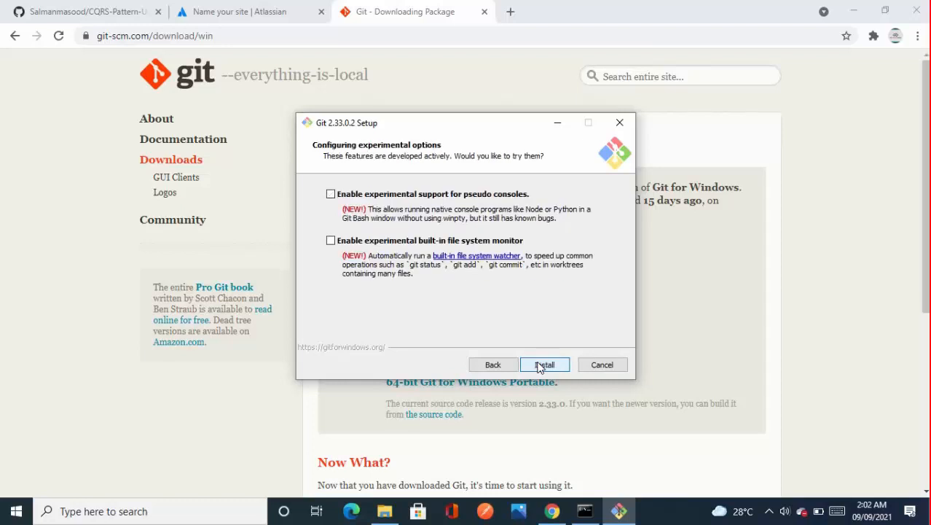
{"action": "left_click", "coordinate": [540, 366]}
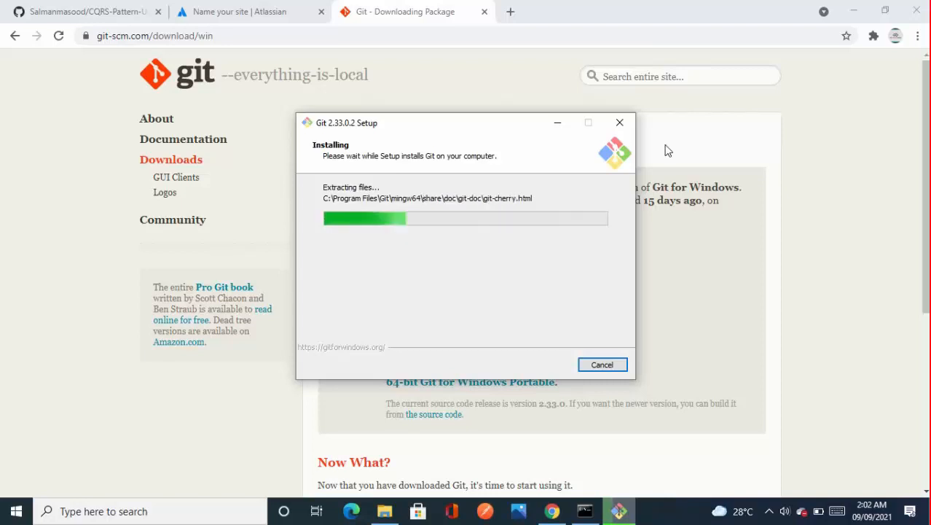
Step: Enable Launch Git Bash, keep View Release Notes enabled, and finish the Git setup wizard
{"action": "left_click", "coordinate": [768, 512]}
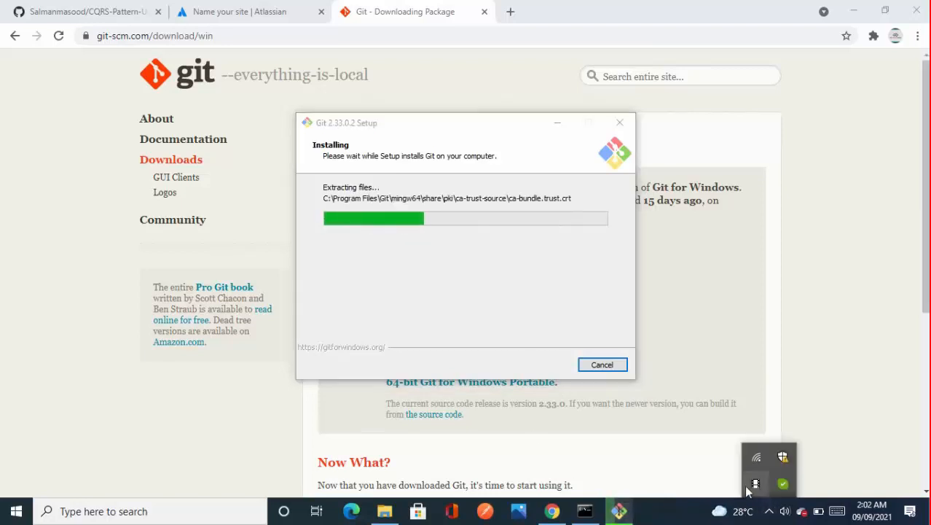
{"action": "left_click", "coordinate": [448, 230]}
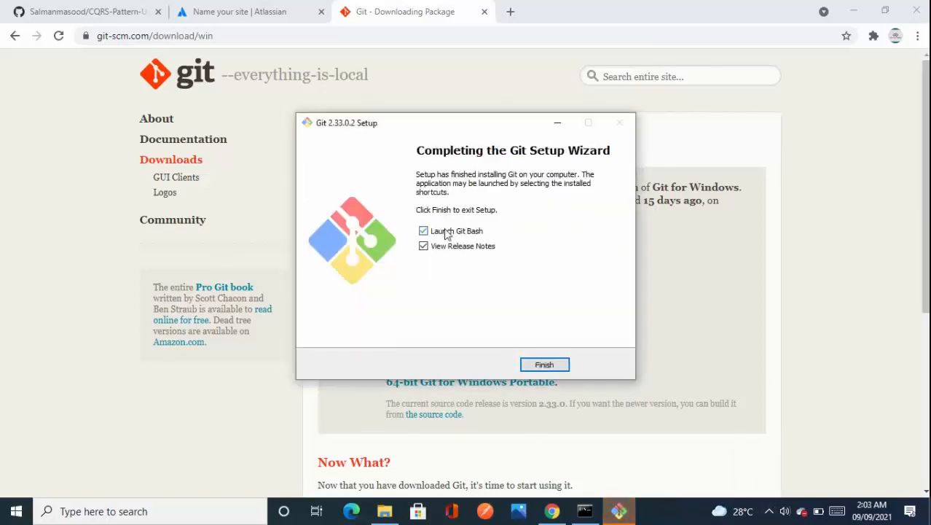
{"action": "left_click", "coordinate": [540, 366]}
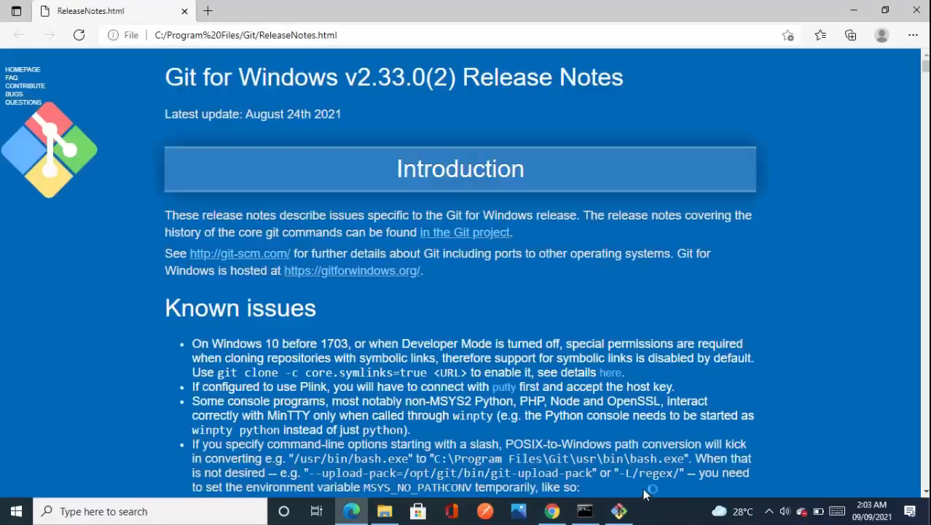
Step: Reopen Command Prompt in a fresh session and run git to check that the command is recognized
{"action": "left_click", "coordinate": [582, 518]}
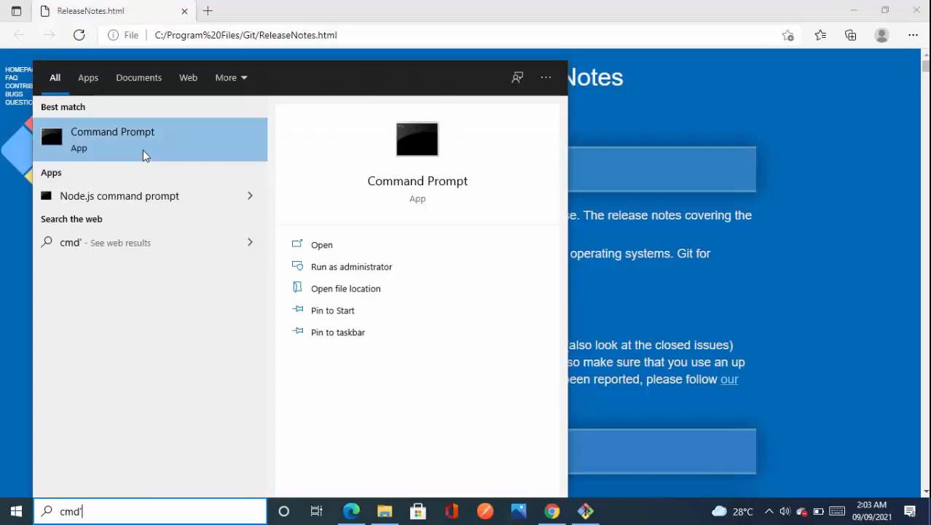
{"action": "left_click", "coordinate": [141, 154]}
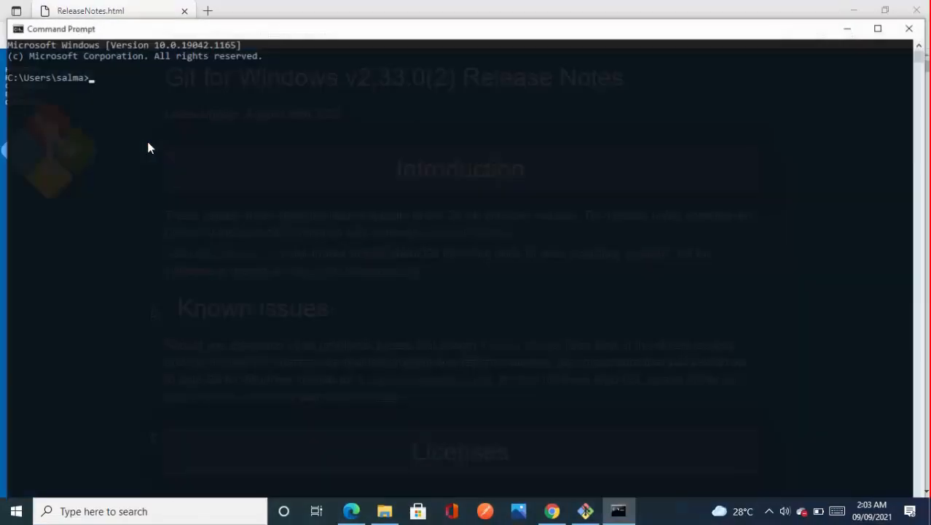
{"action": "type", "text": "git"}
{"action": "key", "text": "Return"}
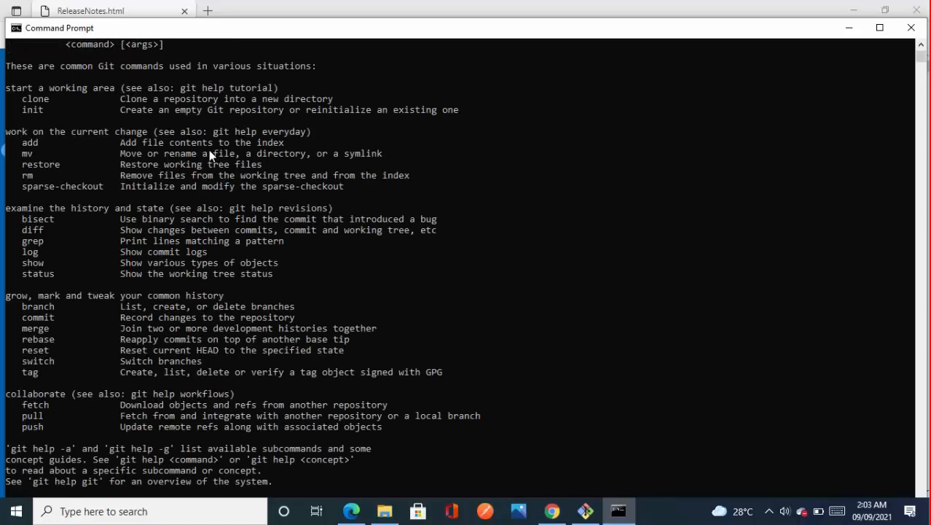
Step: Switch to Chrome and copy the HTTPS clone URL of the CQRS-Pattern-Using-Asp.net-Core repository on GitHub
{"action": "left_click", "coordinate": [551, 511]}
{"action": "left_click", "coordinate": [44, 13]}
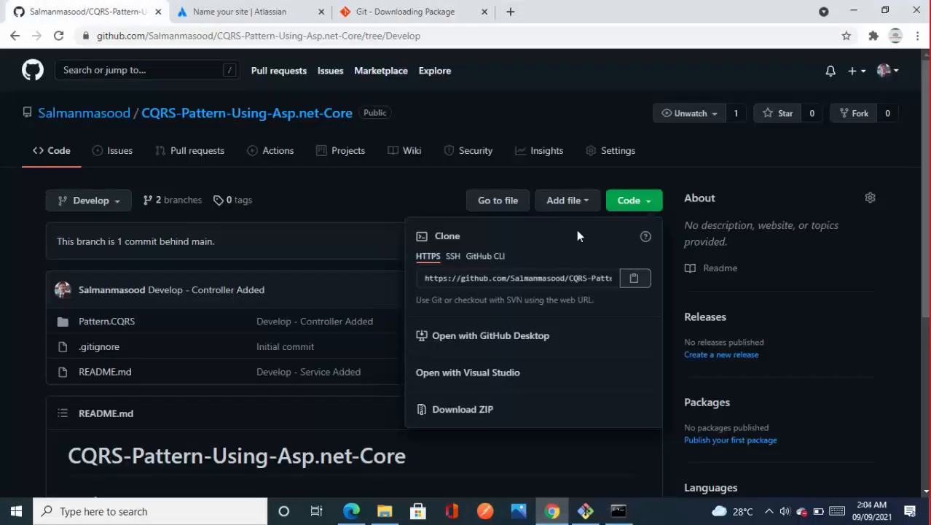
{"action": "left_click", "coordinate": [631, 279]}
Step: Create a folder named office on the Desktop in File Explorer
{"action": "left_click", "coordinate": [385, 511]}
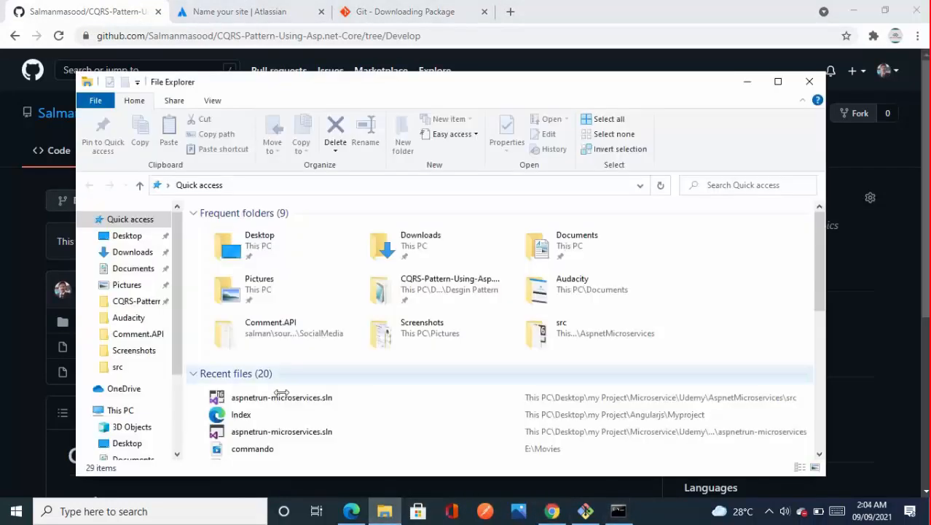
{"action": "left_click", "coordinate": [143, 237]}
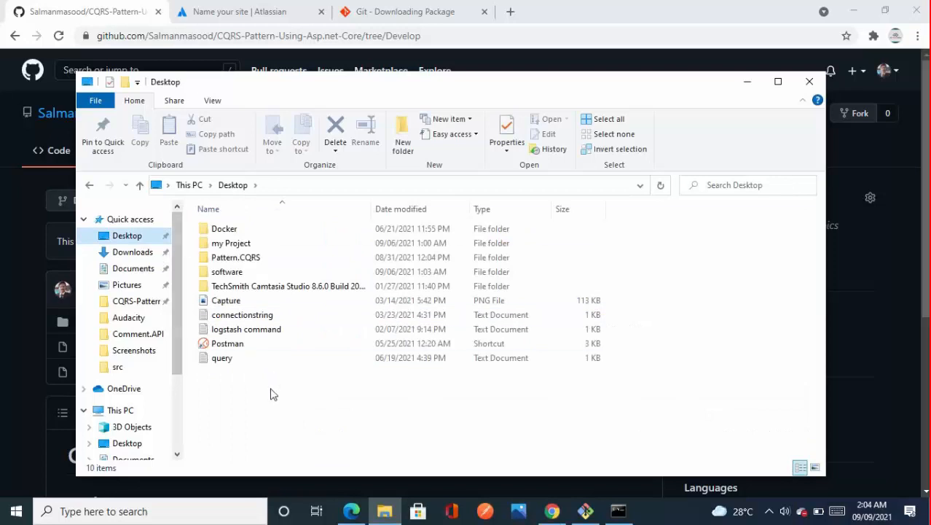
{"action": "right_click", "coordinate": [272, 395]}
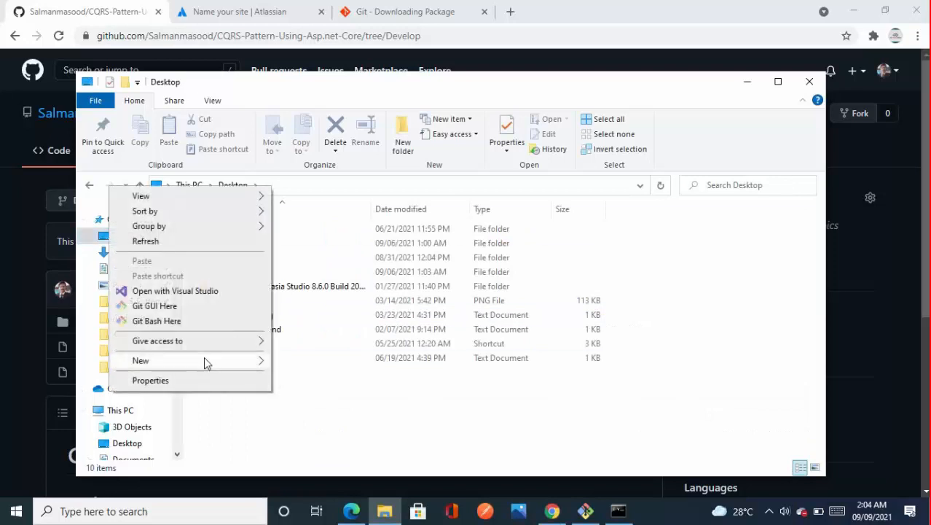
{"action": "mouse_move", "coordinate": [204, 360]}
{"action": "left_click", "coordinate": [324, 362]}
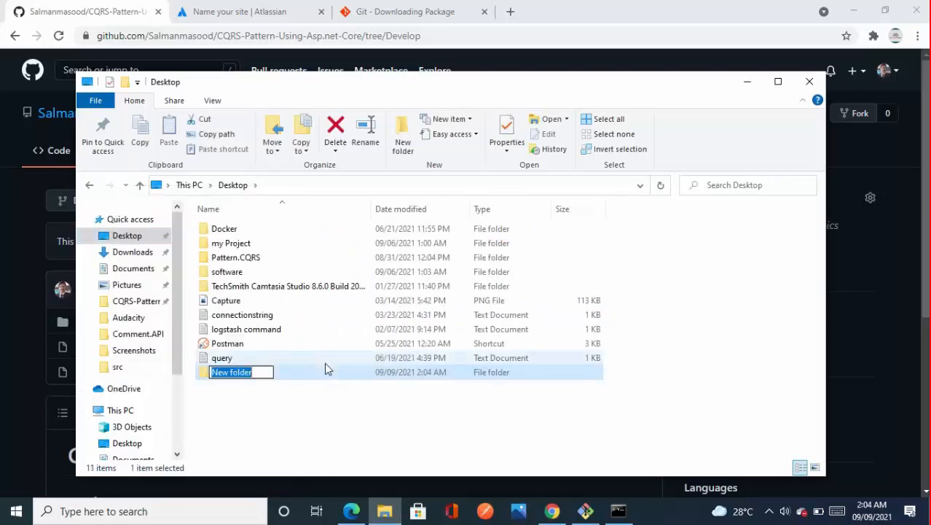
{"action": "type", "text": "off"}
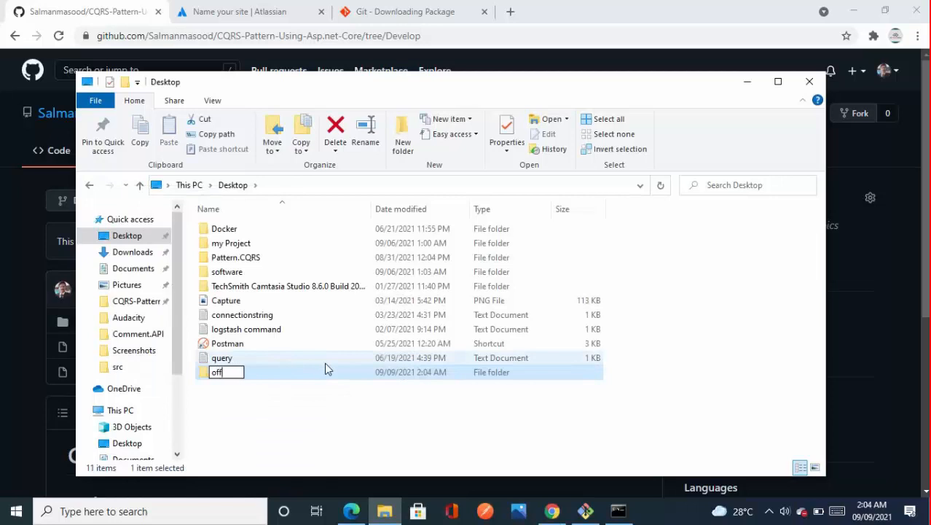
{"action": "type", "text": "ice"}
{"action": "key", "text": "Return"}
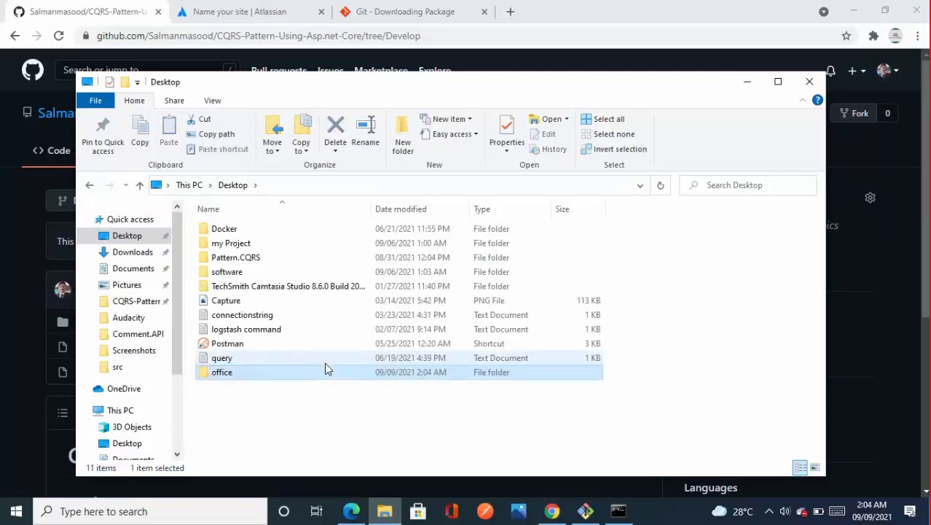
Step: Open the office folder and start a command prompt (cmd) in that location
{"action": "double_click", "coordinate": [326, 368]}
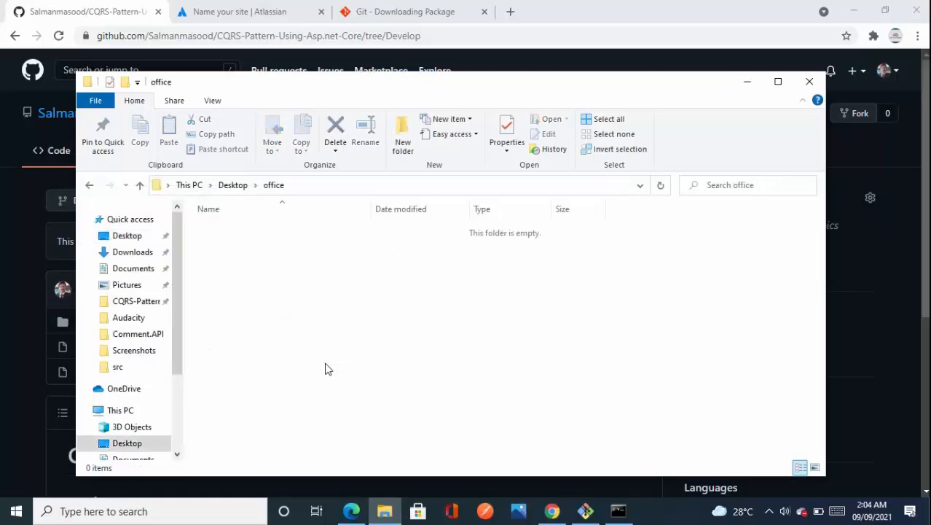
{"action": "left_click", "coordinate": [347, 188]}
{"action": "type", "text": "cmd"}
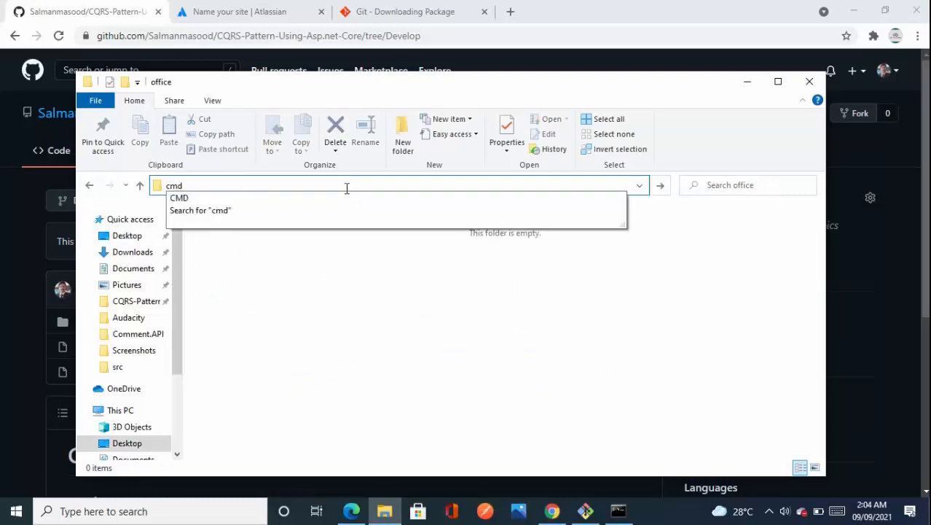
{"action": "key", "text": "Return"}
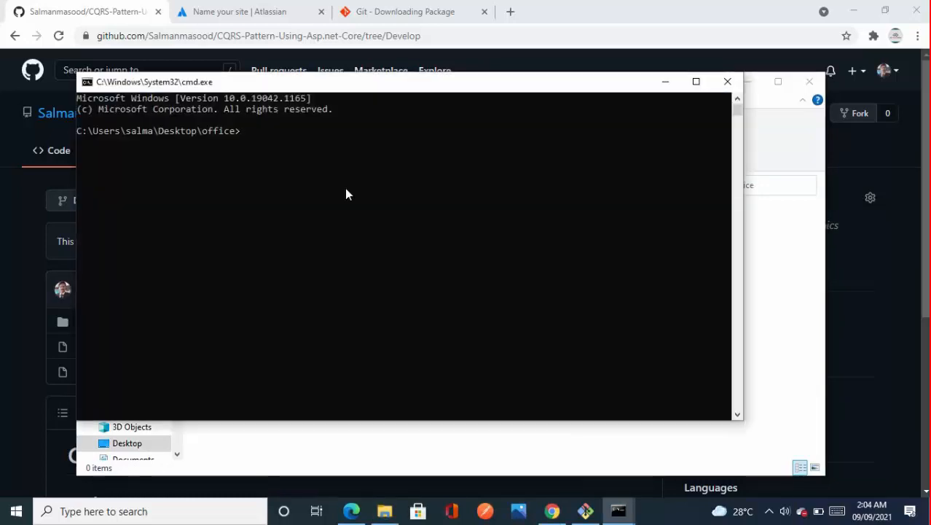
Step: Run git clone with the copied CQRS-Pattern-Using-Asp.net-Core URL to clone the repository into the office folder
{"action": "type", "text": "git"}
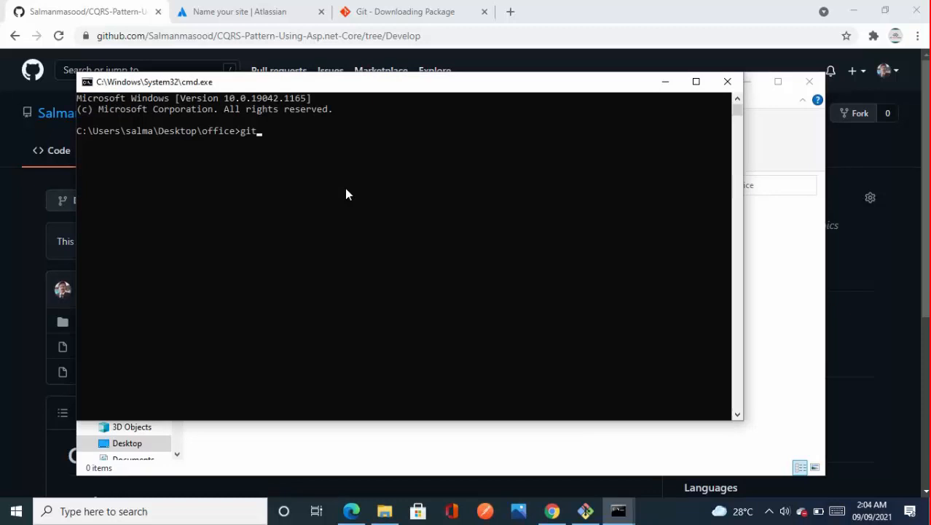
{"action": "type", "text": " clonw"}
{"action": "key", "text": "BackSpace"}
{"action": "type", "text": "e"}
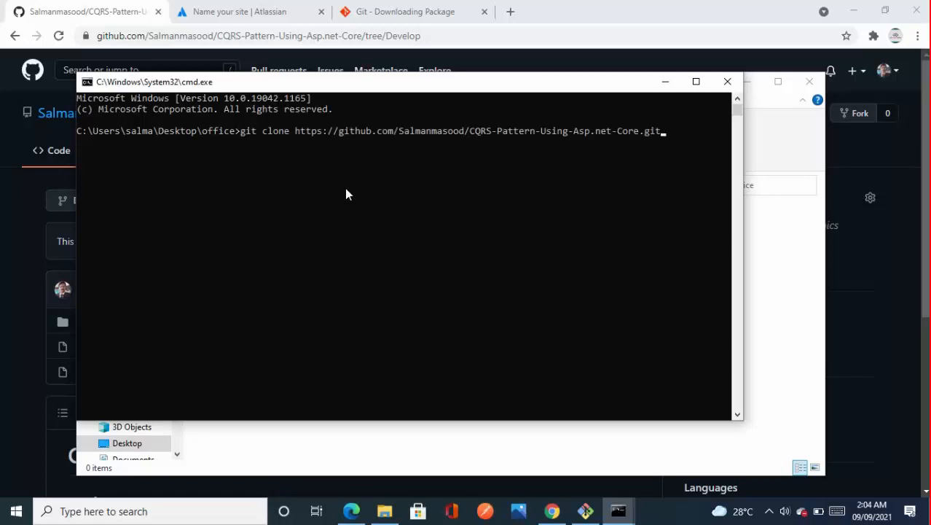
{"action": "key", "text": "Return"}
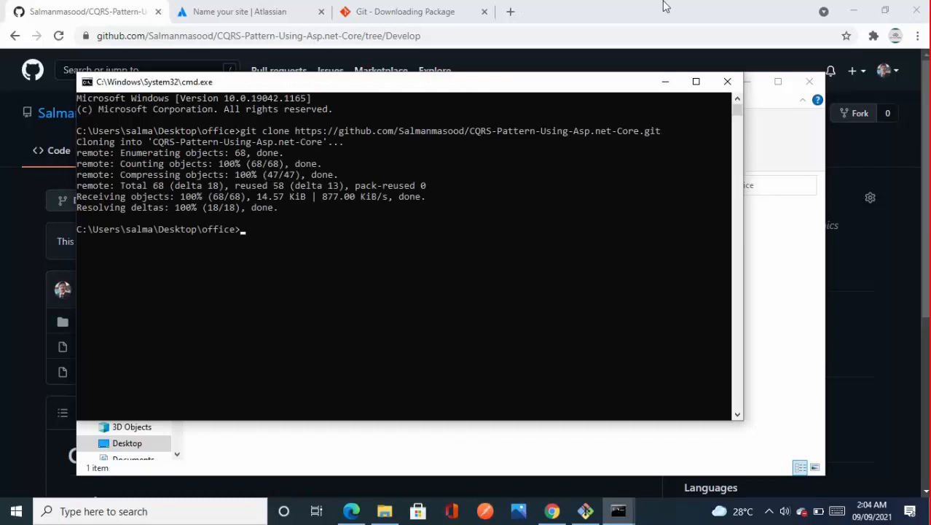
Step: Close the command prompt, browse to Pattern.CQRS inside the cloned repository folder, and try to open Pattern.CQRS.sln with the default program
{"action": "left_click", "coordinate": [719, 81]}
{"action": "left_click", "coordinate": [289, 233]}
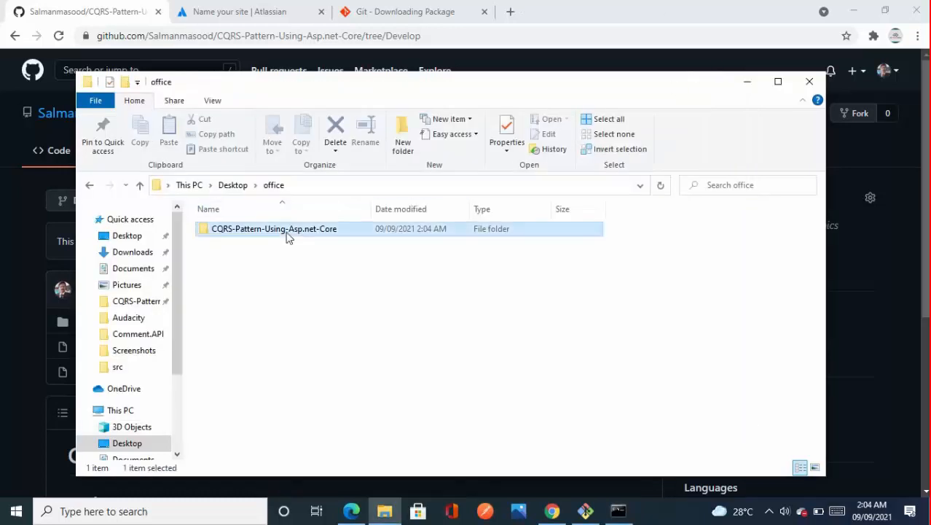
{"action": "double_click", "coordinate": [289, 234]}
{"action": "double_click", "coordinate": [248, 230]}
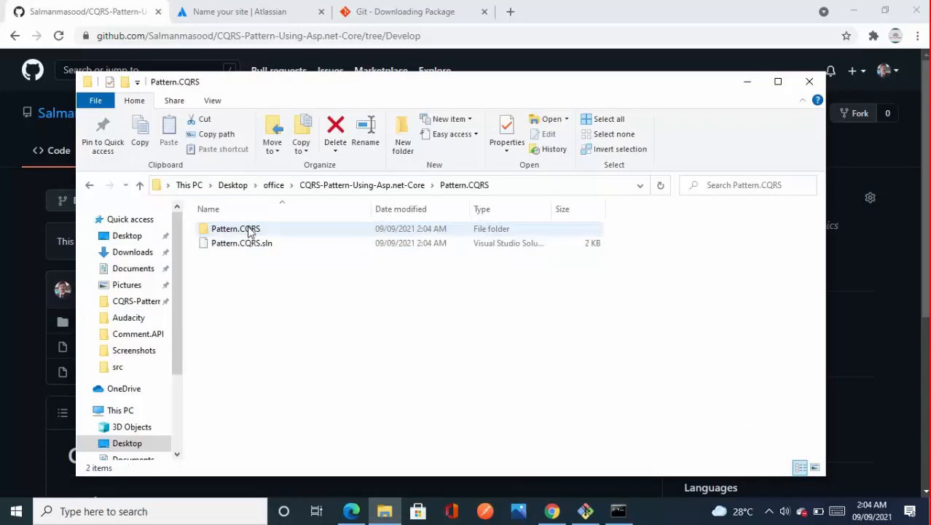
{"action": "double_click", "coordinate": [245, 243]}
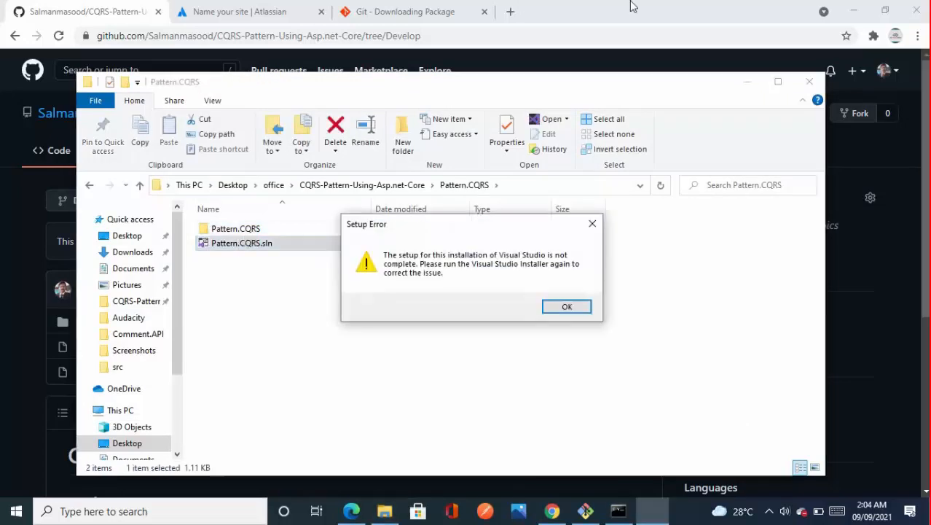
{"action": "left_click", "coordinate": [567, 306]}
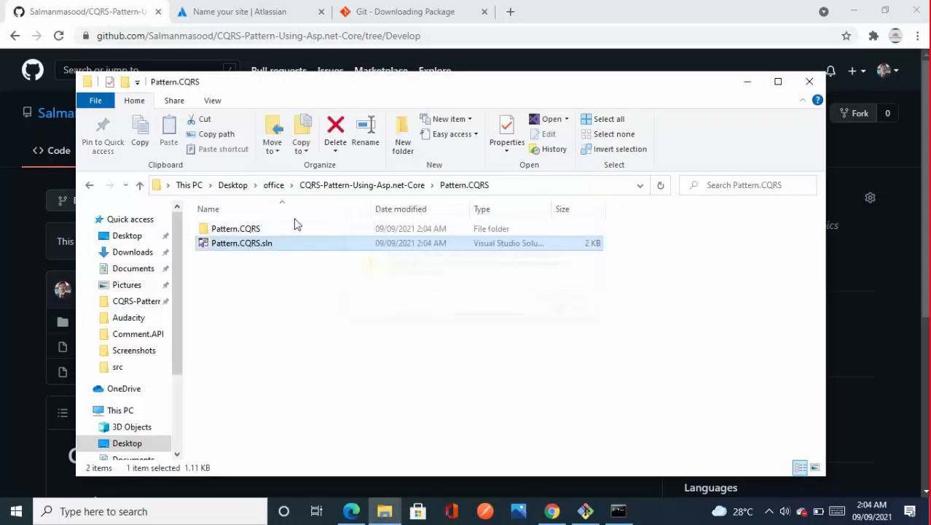
Step: Open Pattern.CQRS.sln with Microsoft Visual Studio 2019 and expand the Pattern.CQRS project in the solution tree
{"action": "double_click", "coordinate": [243, 243]}
{"action": "right_click", "coordinate": [243, 243]}
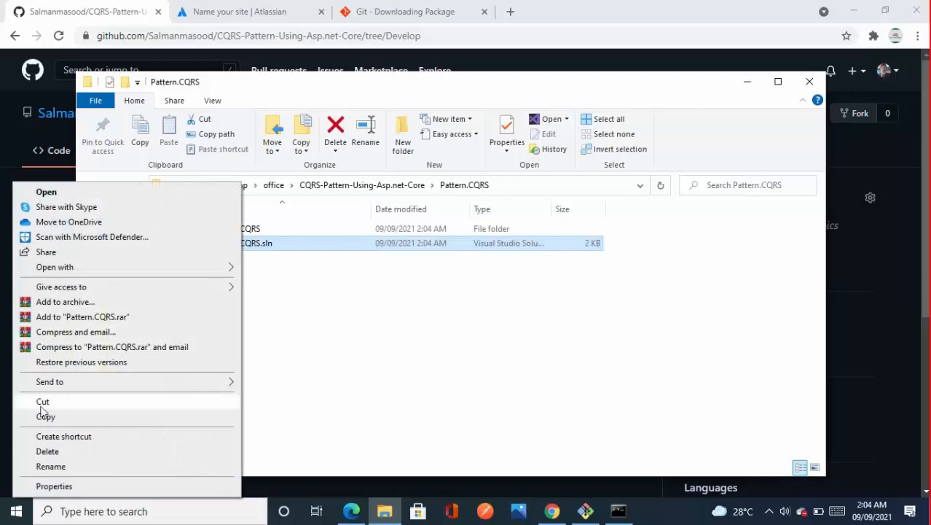
{"action": "mouse_move", "coordinate": [85, 268]}
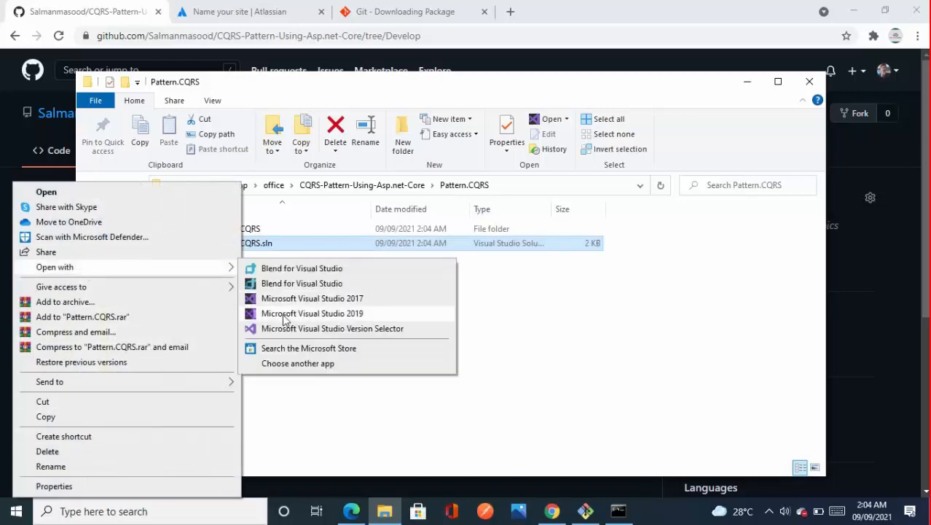
{"action": "left_click", "coordinate": [284, 312]}
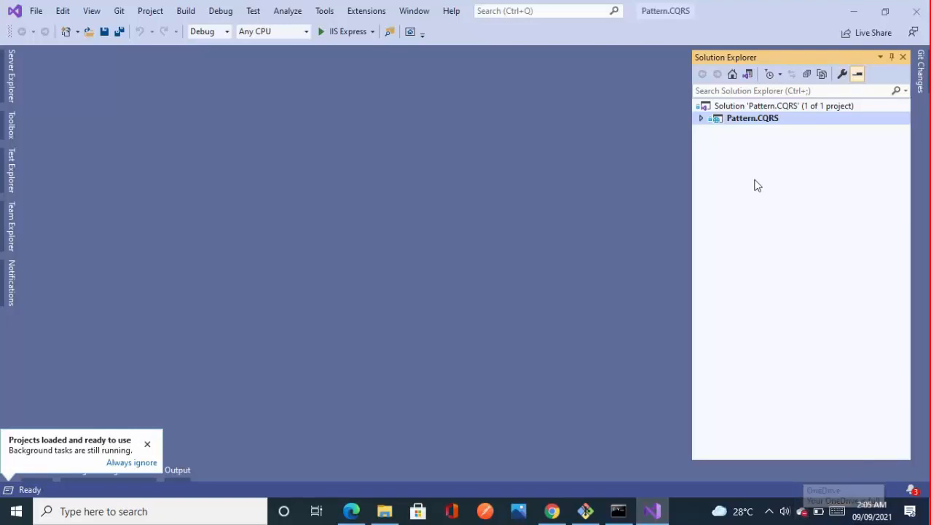
{"action": "left_click", "coordinate": [702, 119]}
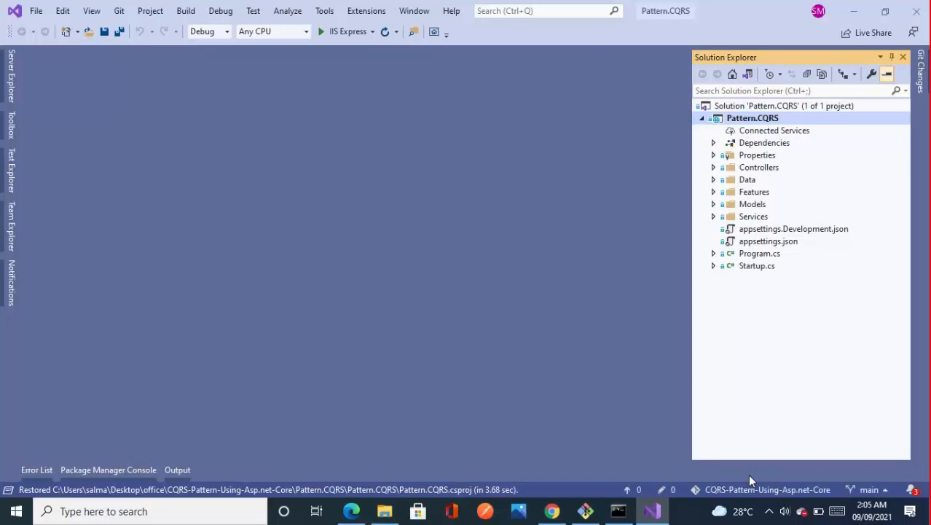
Step: Open branch management for the repository and check out the Develop branch from remotes/origin
{"action": "left_click", "coordinate": [883, 493]}
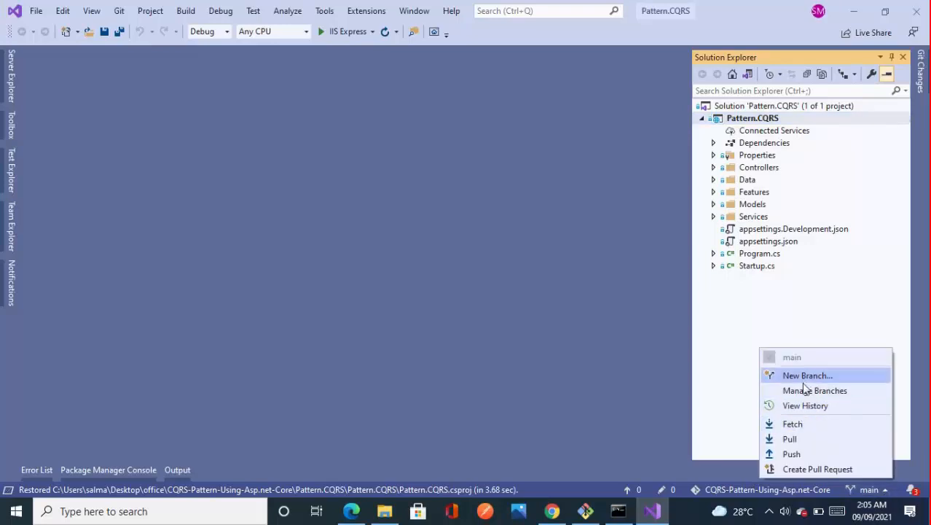
{"action": "left_click", "coordinate": [805, 394]}
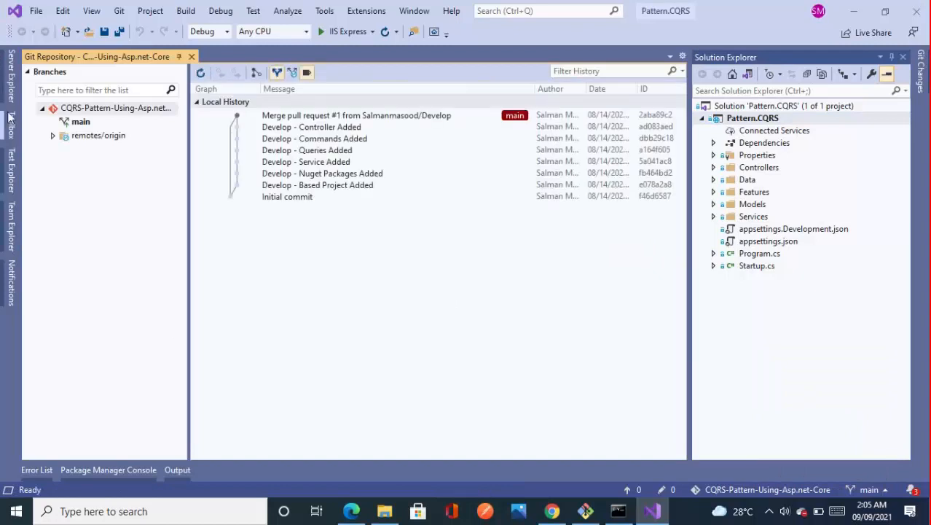
{"action": "left_click", "coordinate": [53, 135]}
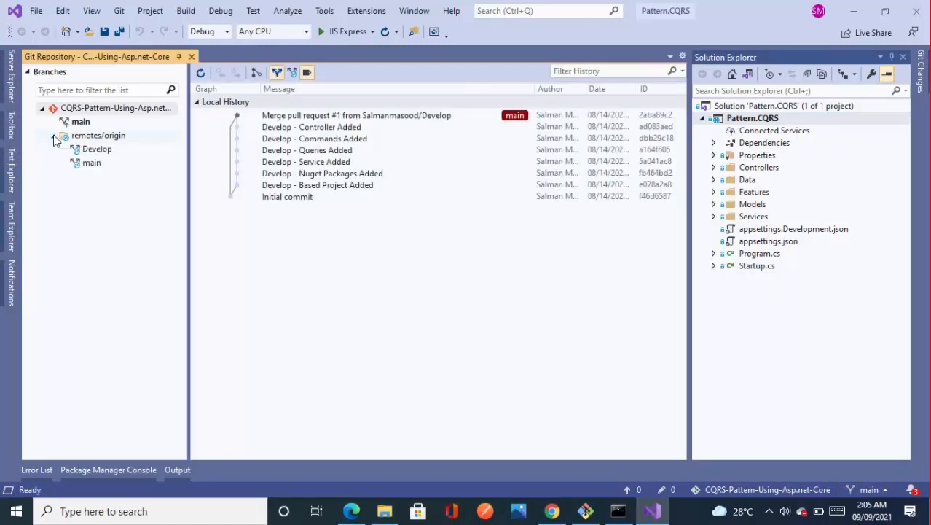
{"action": "left_click", "coordinate": [100, 153]}
{"action": "right_click", "coordinate": [99, 150]}
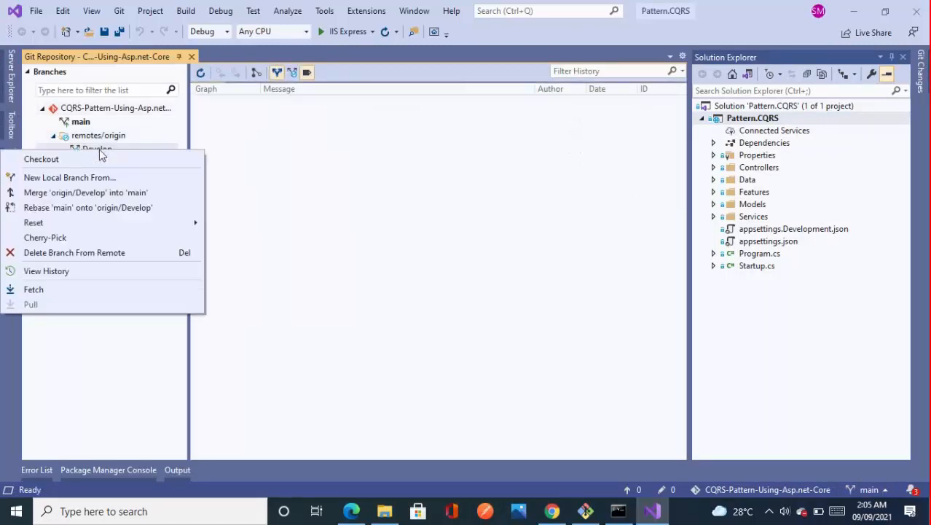
{"action": "left_click", "coordinate": [93, 160]}
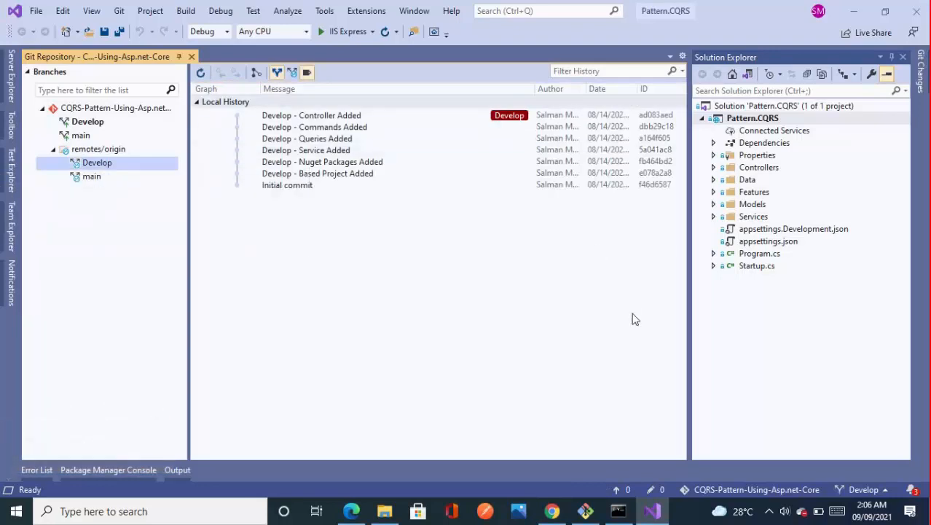
Step: Switch to Chrome, open the AspnetMicroservices repository in Azure DevOps, and copy its HTTPS clone URL
{"action": "mouse_move", "coordinate": [551, 511]}
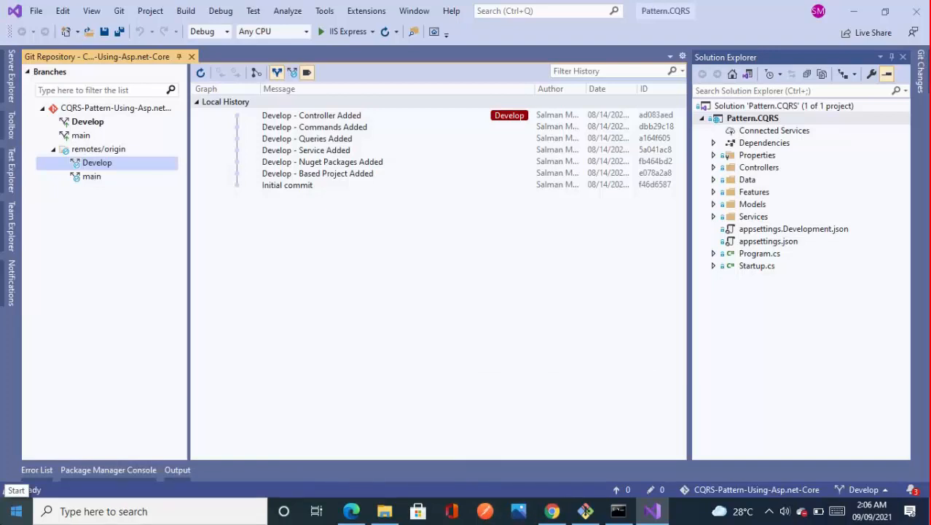
{"action": "key", "text": "alt+Tab"}
{"action": "left_click", "coordinate": [451, 36]}
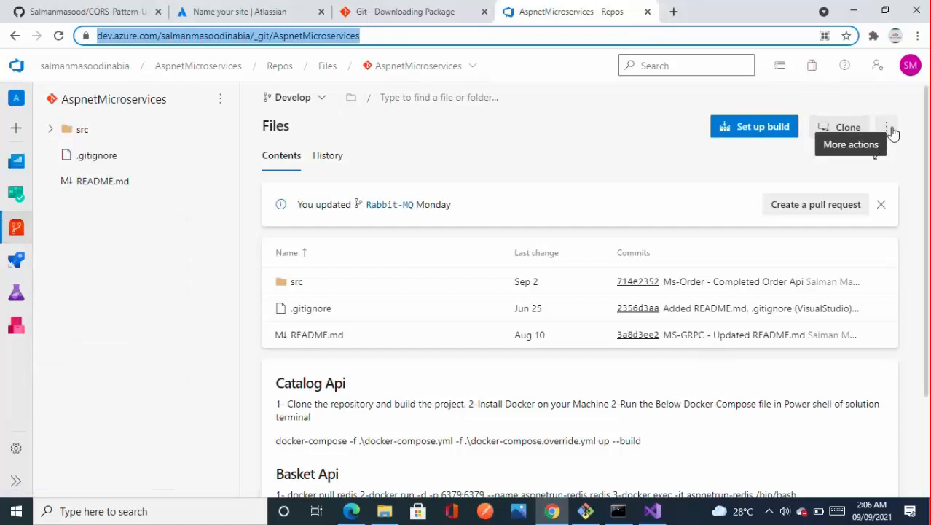
{"action": "left_click", "coordinate": [845, 128]}
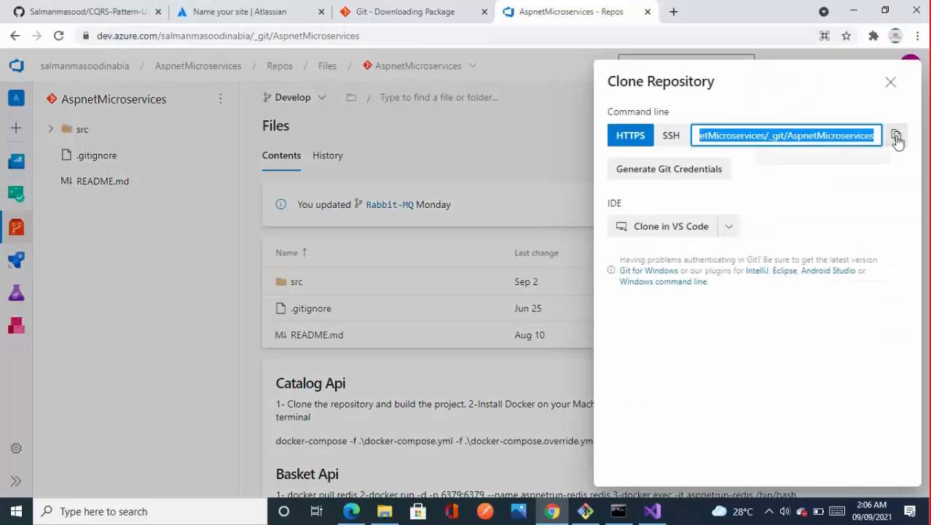
Step: Copy the AspnetMicroservices HTTPS clone URL, switch to File Explorer, and go up to the office folder on the Desktop
{"action": "left_click", "coordinate": [896, 139]}
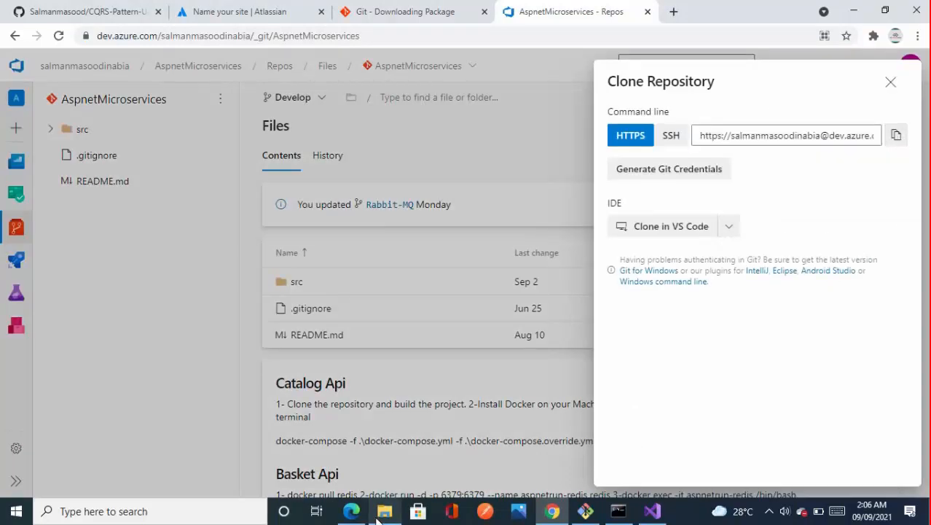
{"action": "left_click", "coordinate": [387, 516]}
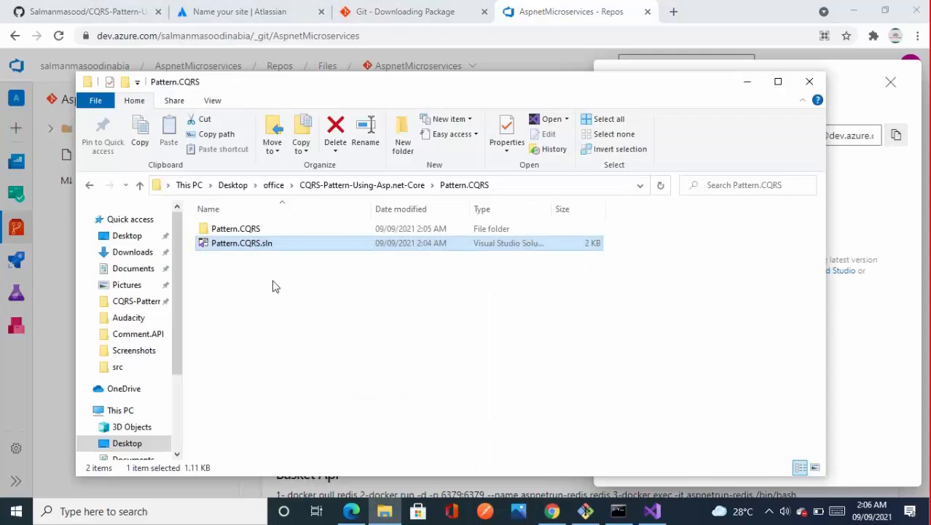
{"action": "left_click", "coordinate": [388, 187]}
{"action": "left_click", "coordinate": [273, 186]}
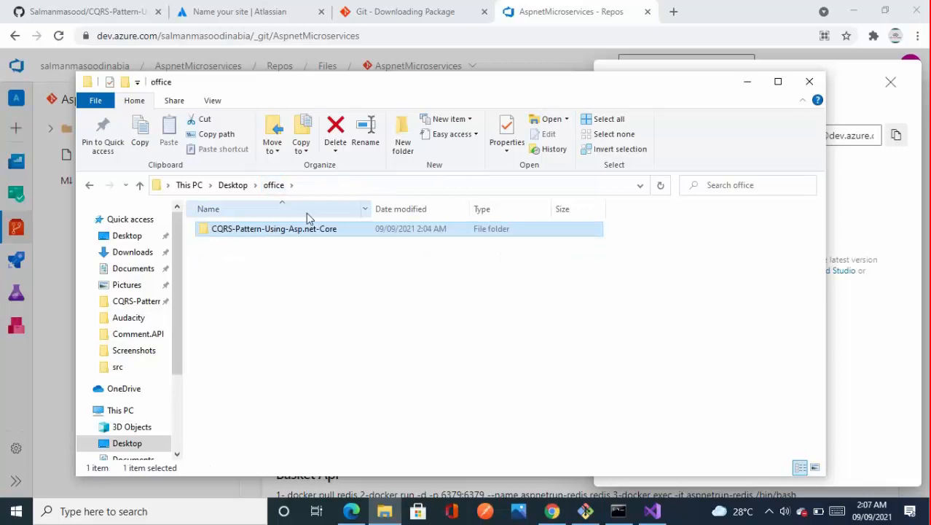
{"action": "left_click", "coordinate": [332, 184]}
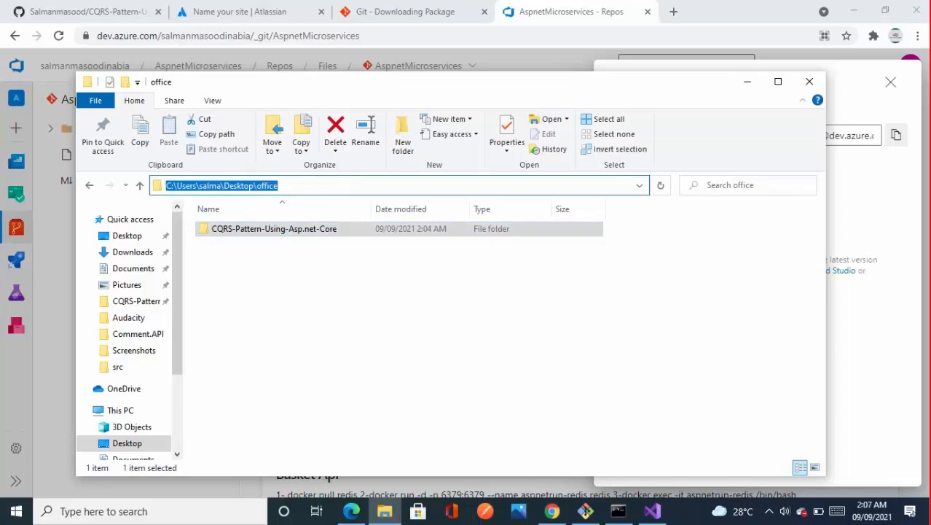
{"action": "type", "text": "cmd"}
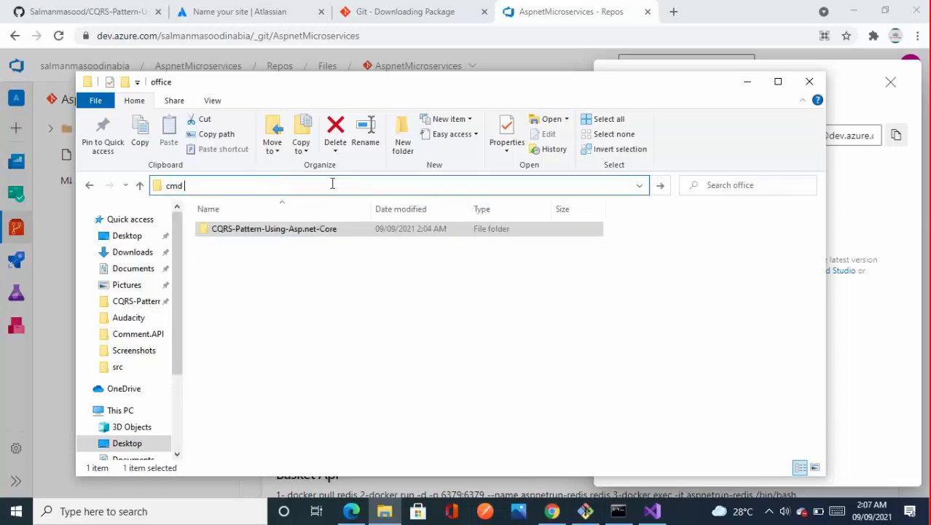
{"action": "key", "text": "BackSpace"}
{"action": "key", "text": "BackSpace"}
{"action": "key", "text": "BackSpace"}
{"action": "key", "text": "BackSpace"}
Step: Open a new Visual Studio 2019 window, start cloning a repository, and paste the copied AspnetMicroservices URL as the repository location
{"action": "left_click", "coordinate": [653, 516]}
{"action": "right_click", "coordinate": [654, 516]}
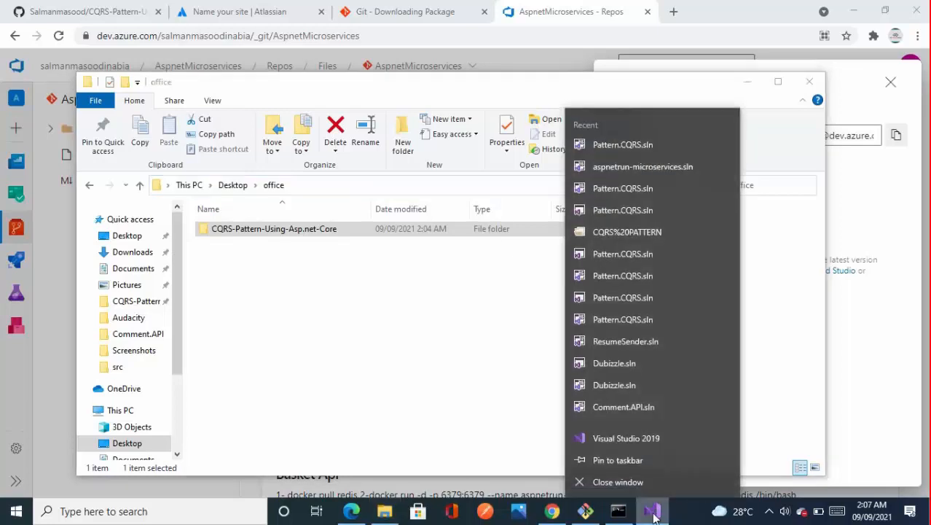
{"action": "left_click", "coordinate": [619, 435]}
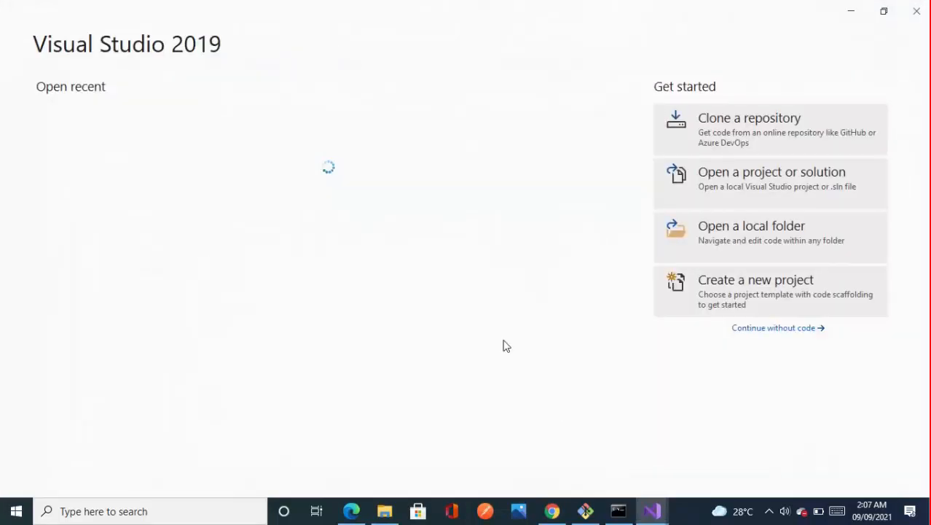
{"action": "left_click", "coordinate": [756, 138]}
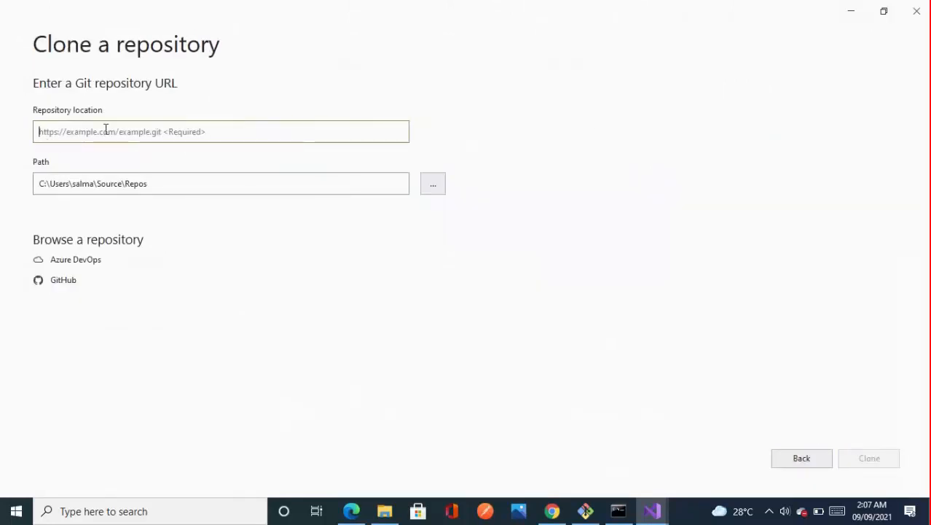
{"action": "key", "text": "ctrl+v"}
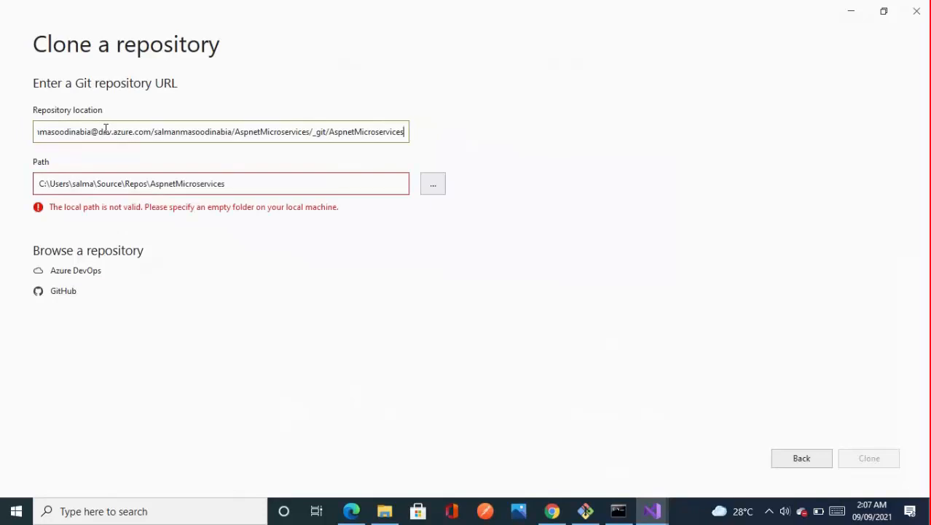
Step: Browse for the local clone path and select the office folder on the Desktop
{"action": "left_click", "coordinate": [432, 184]}
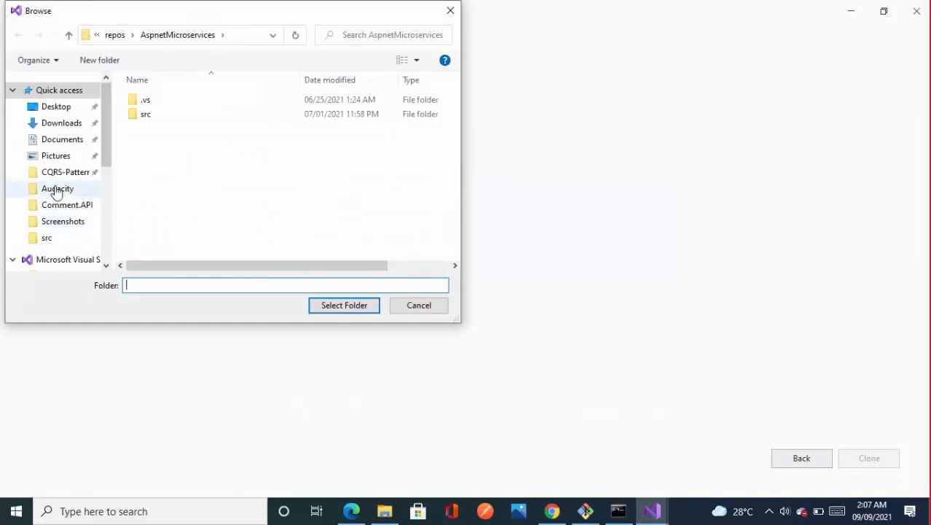
{"action": "left_click", "coordinate": [62, 108]}
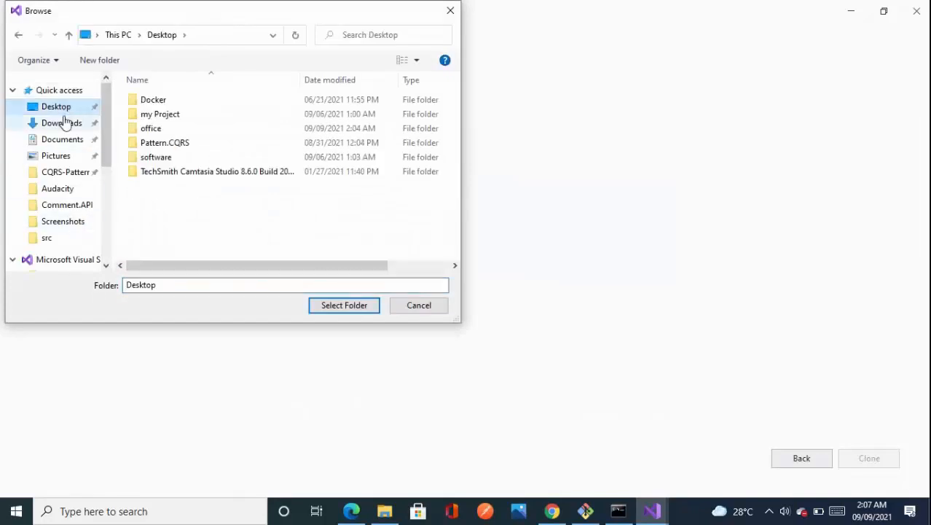
{"action": "double_click", "coordinate": [151, 128]}
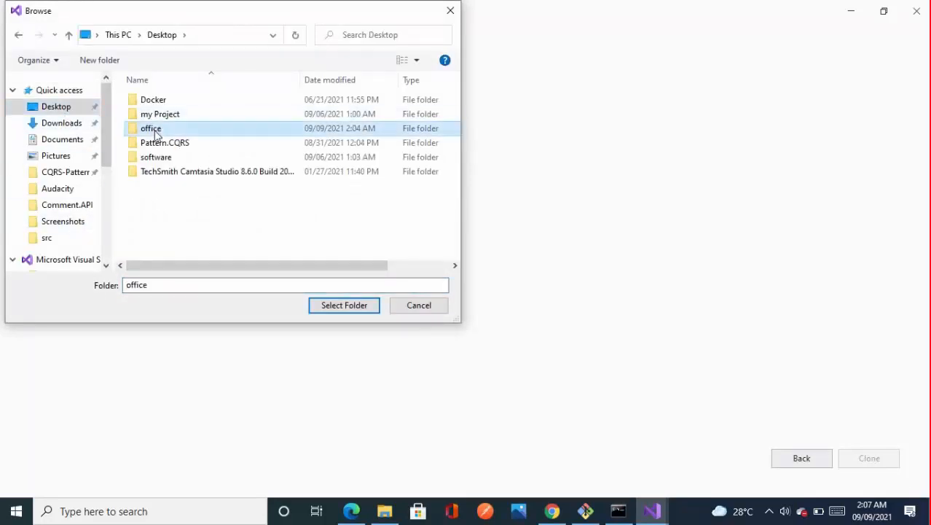
{"action": "left_click", "coordinate": [322, 312]}
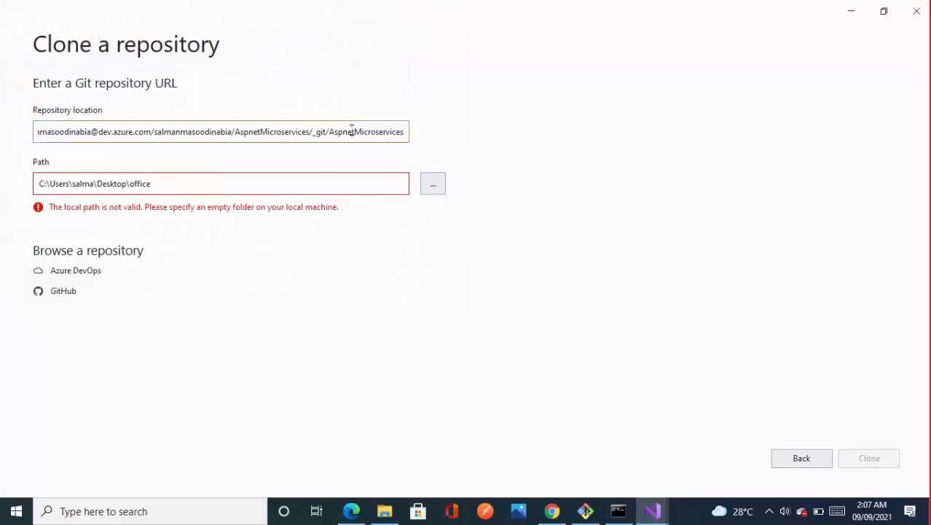
Step: Append \project2 to the office folder in the local clone path and clone the repository
{"action": "left_click_drag", "start_coordinate": [321, 129], "coordinate": [429, 134]}
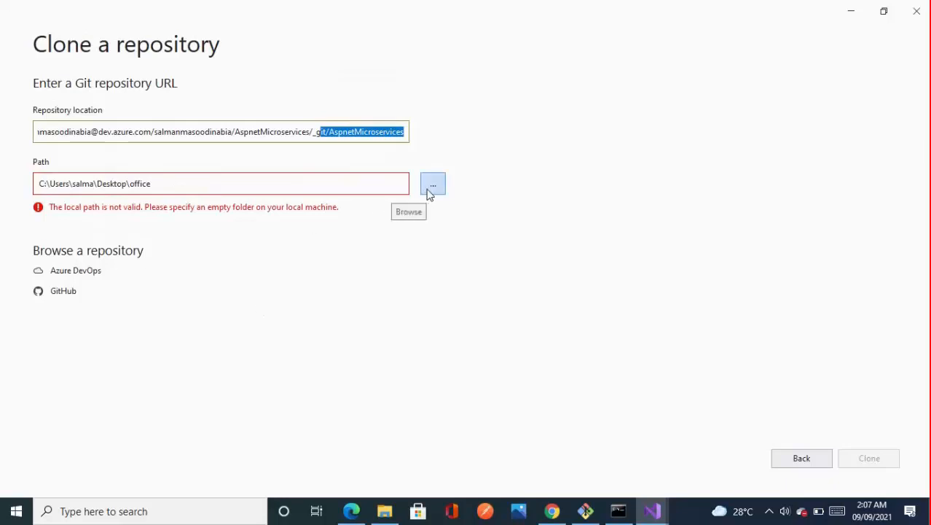
{"action": "left_click", "coordinate": [214, 181]}
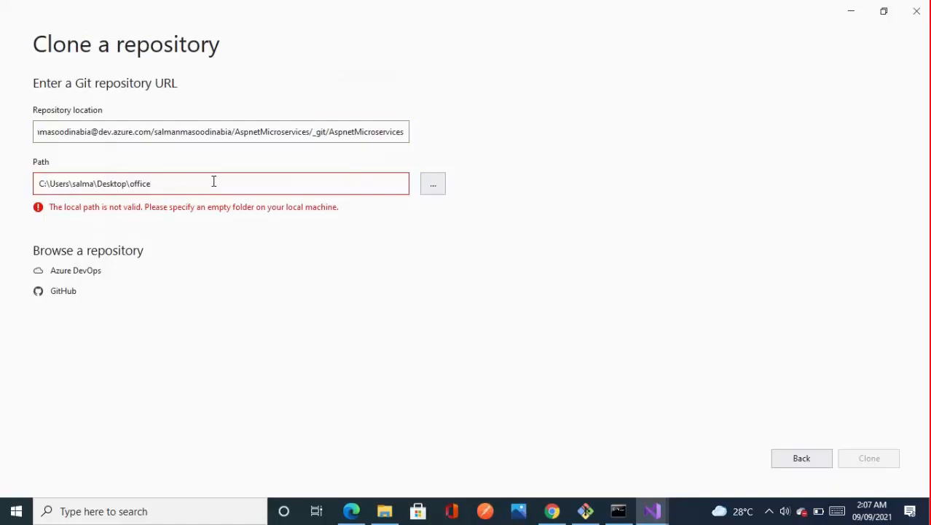
{"action": "type", "text": "\\"}
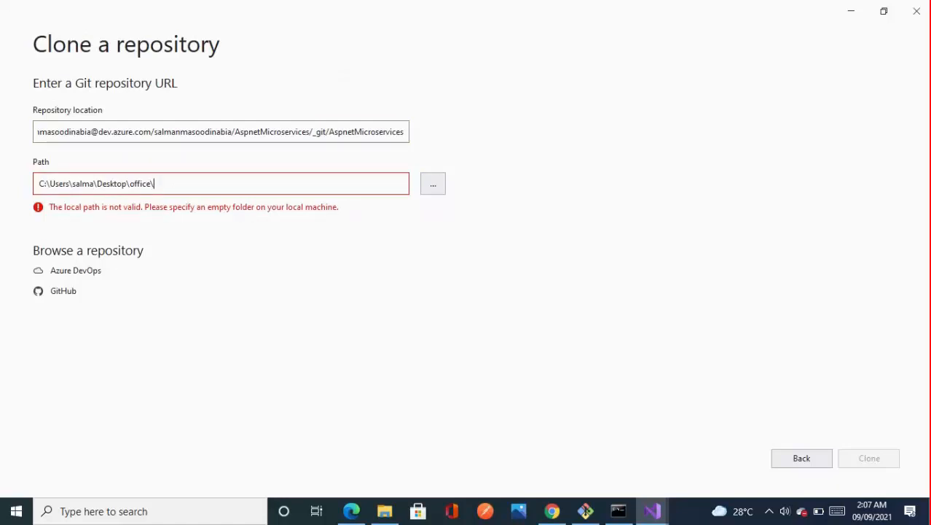
{"action": "type", "text": "pro"}
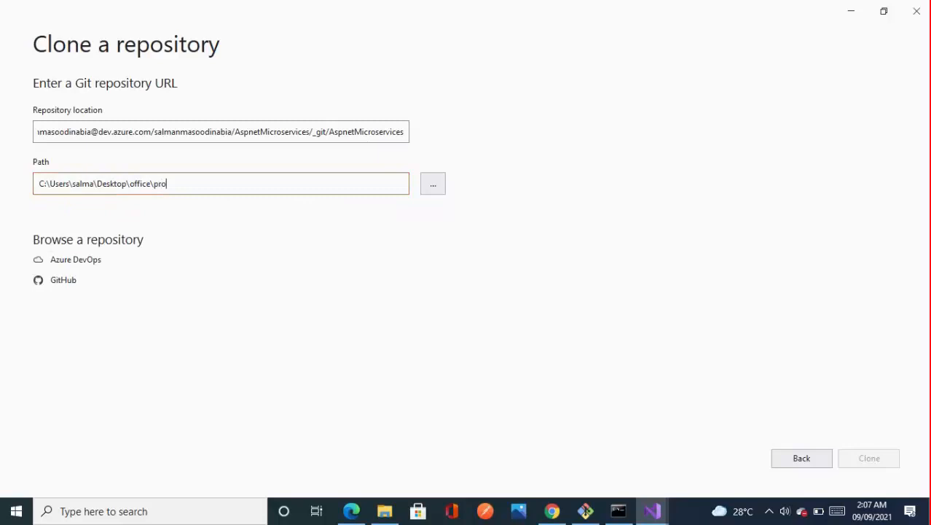
{"action": "type", "text": "ject"}
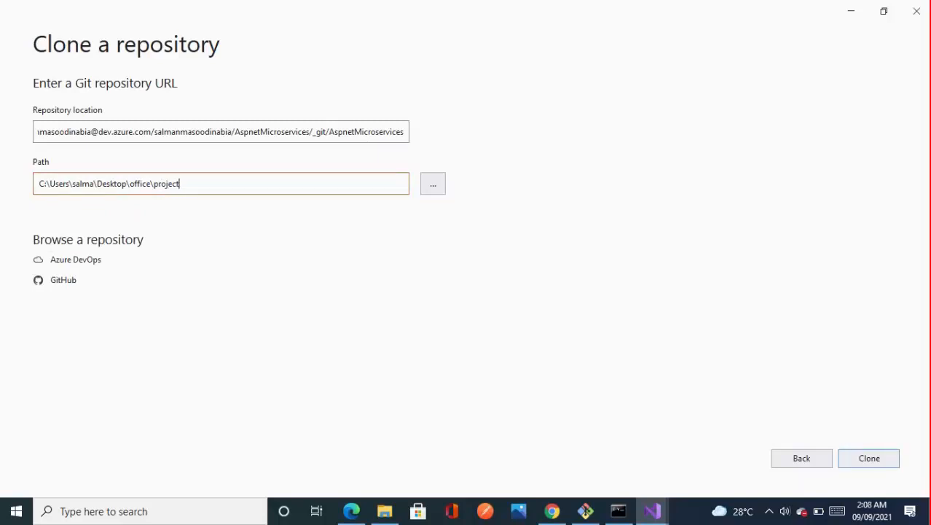
{"action": "type", "text": "2"}
{"action": "left_click", "coordinate": [868, 459]}
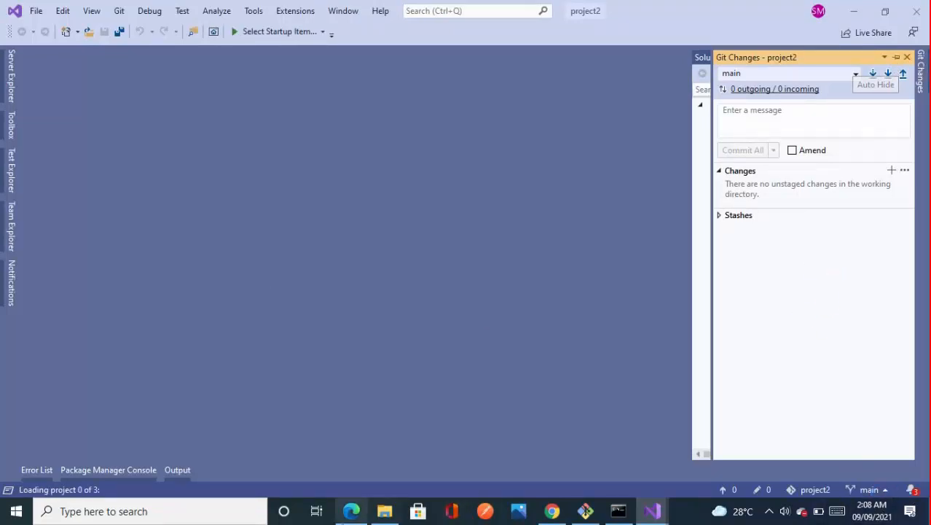
Step: Inspect the cloned files in the src folder of project2 in File Explorer, and close the window
{"action": "left_click", "coordinate": [387, 512]}
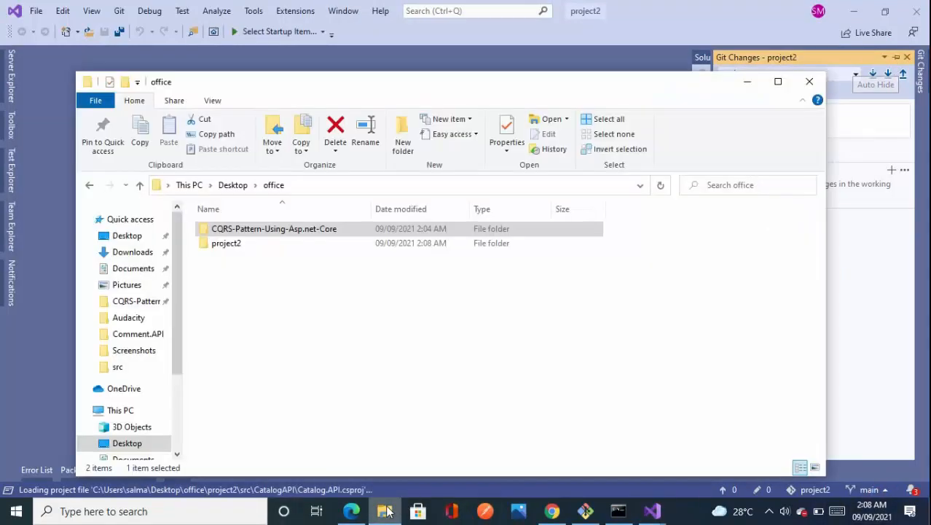
{"action": "double_click", "coordinate": [227, 245]}
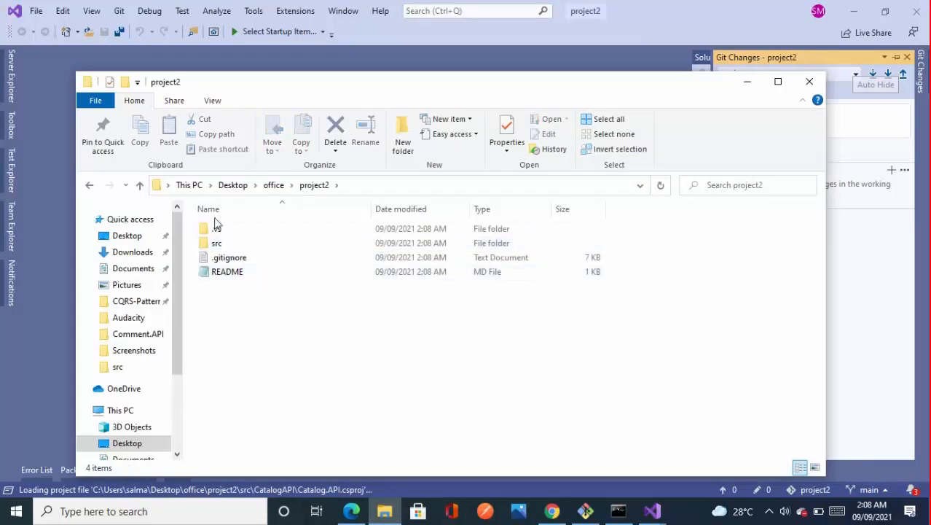
{"action": "double_click", "coordinate": [215, 245]}
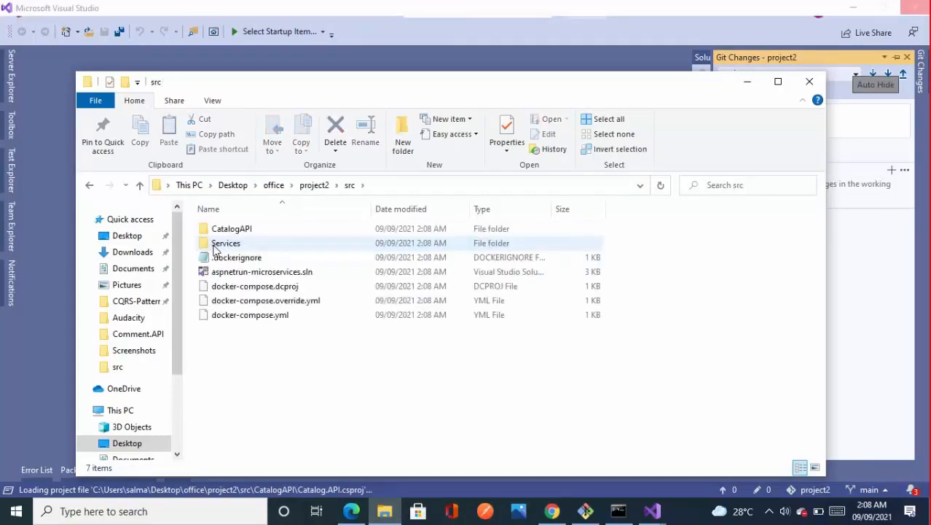
{"action": "left_click", "coordinate": [809, 81]}
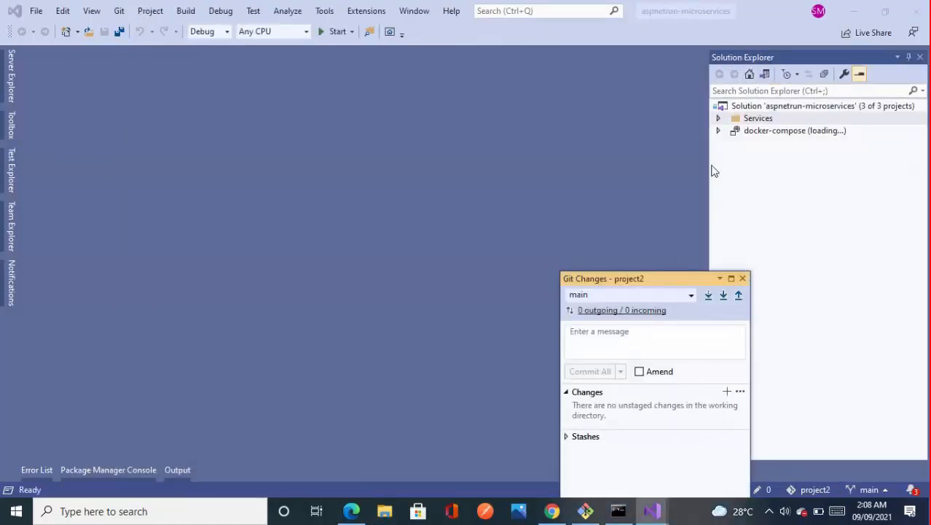
Step: Expand the Services folder in the aspnetrun-microservices solution and examine the contents of its Catalog and Basket folders
{"action": "left_click", "coordinate": [720, 119]}
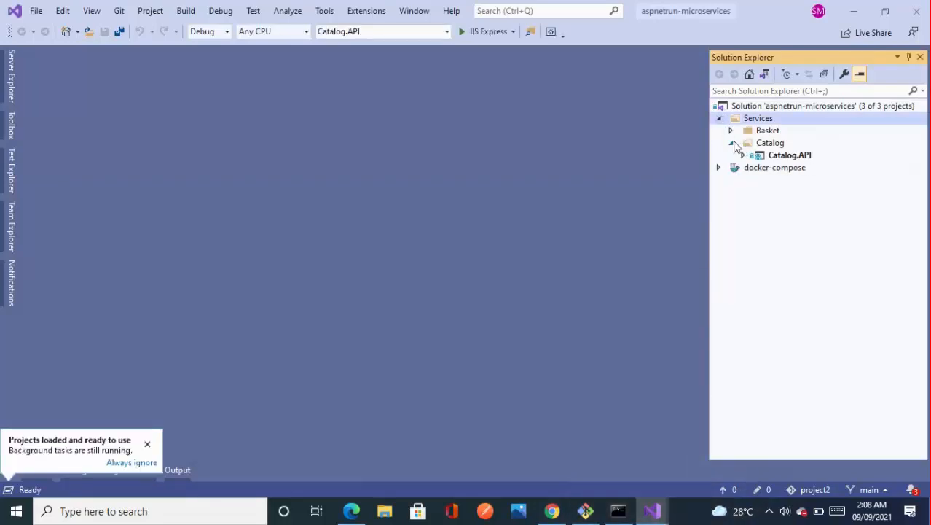
{"action": "left_click", "coordinate": [733, 144]}
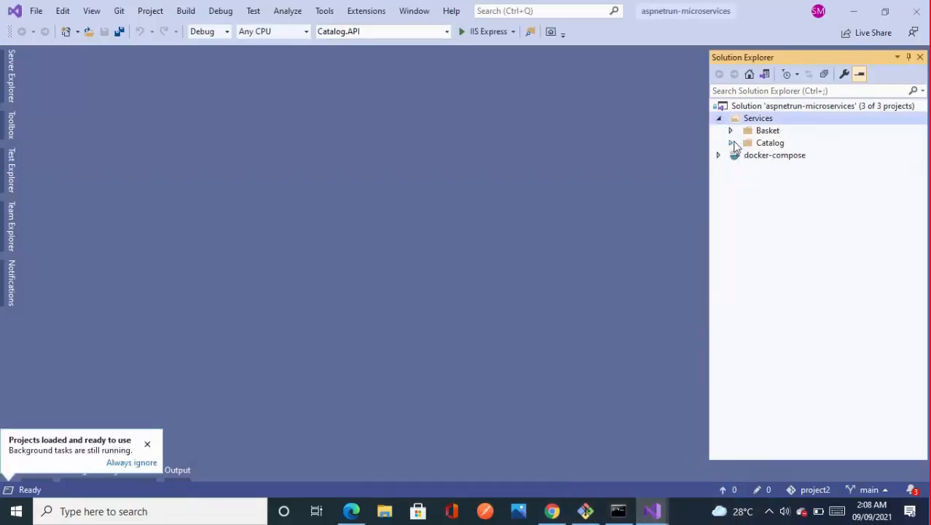
{"action": "left_click", "coordinate": [733, 144]}
{"action": "left_click", "coordinate": [731, 130]}
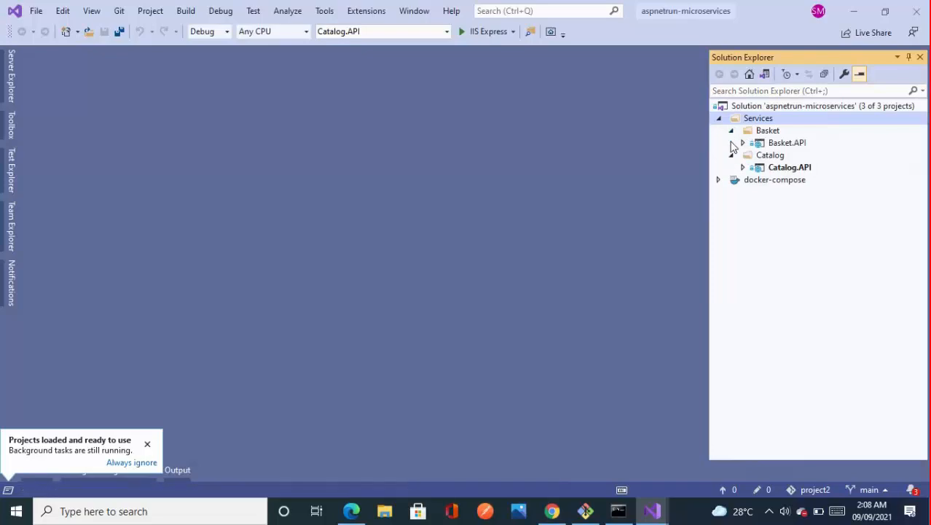
{"action": "left_click", "coordinate": [730, 130]}
{"action": "left_click", "coordinate": [733, 143]}
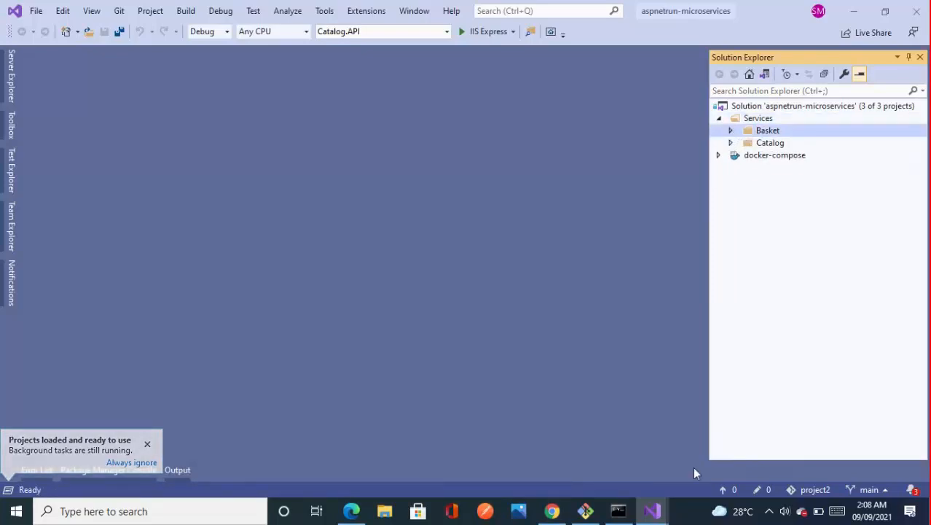
{"action": "left_click", "coordinate": [769, 512]}
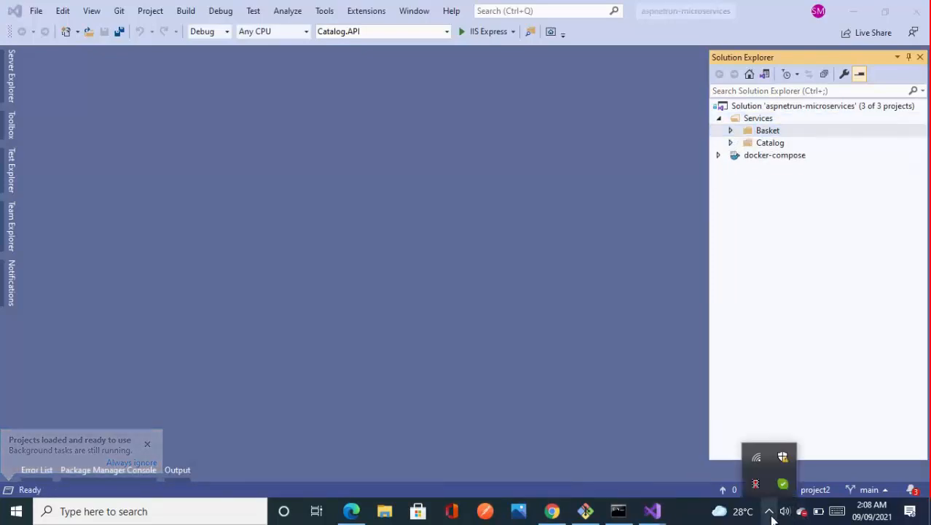